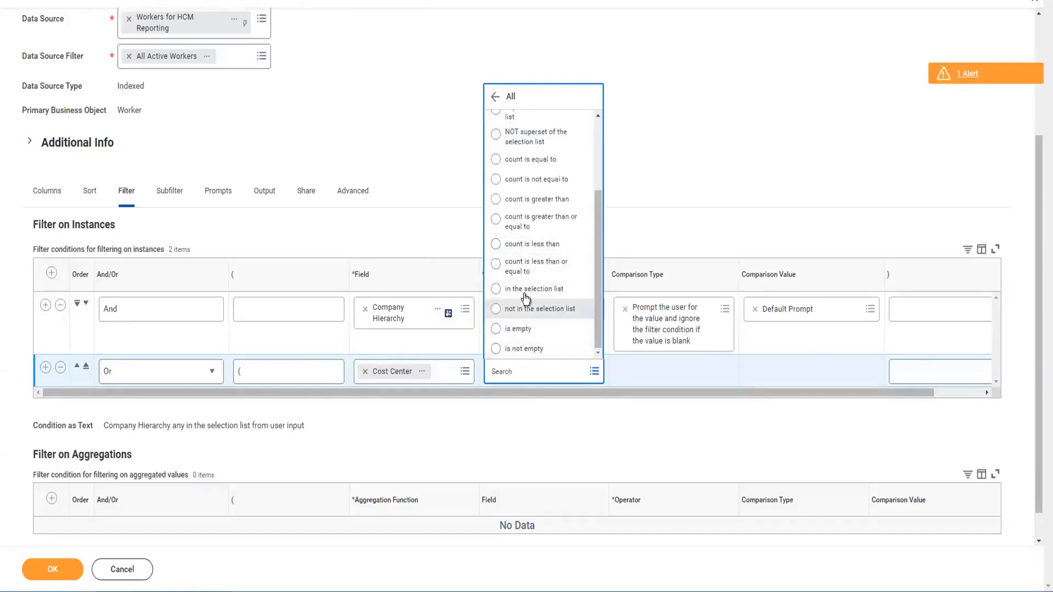
Step: Set the Cost Center filter row's operator to "in the selection list"
click(635, 245)
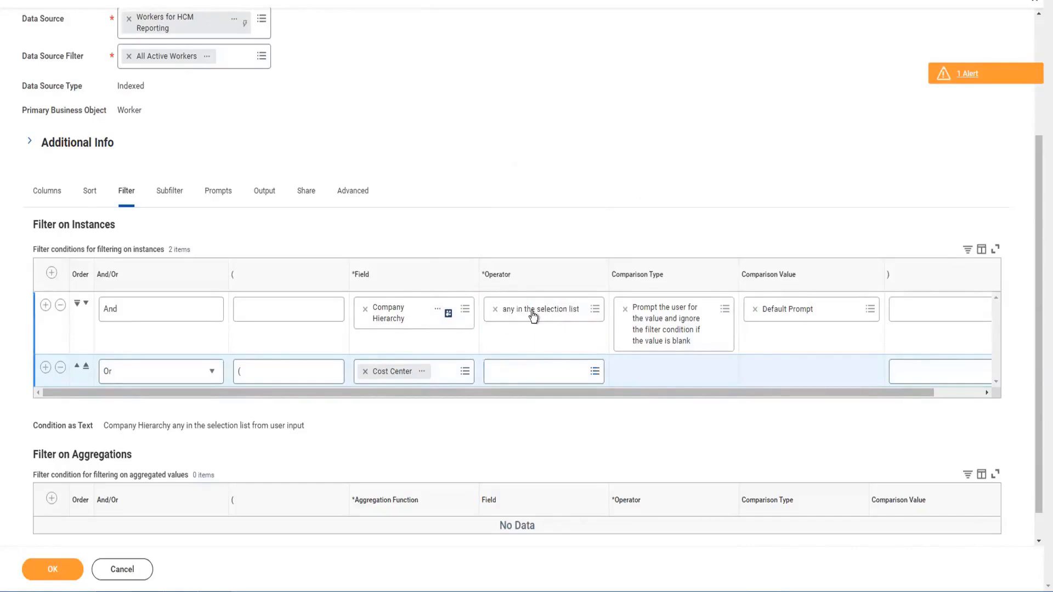
click(536, 372)
click(536, 367)
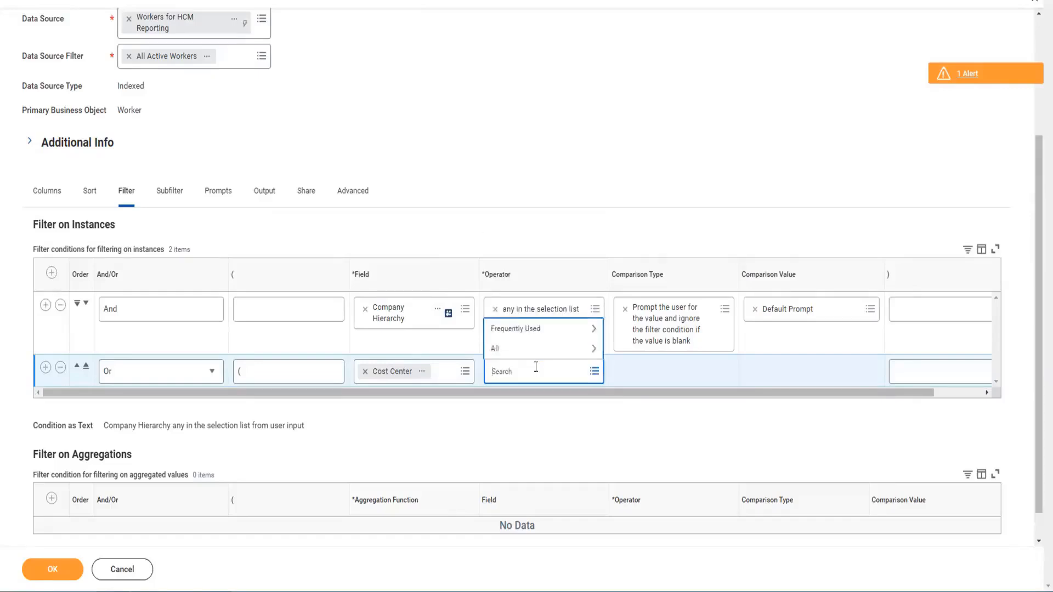
click(508, 349)
scroll(534, 324, down, 2)
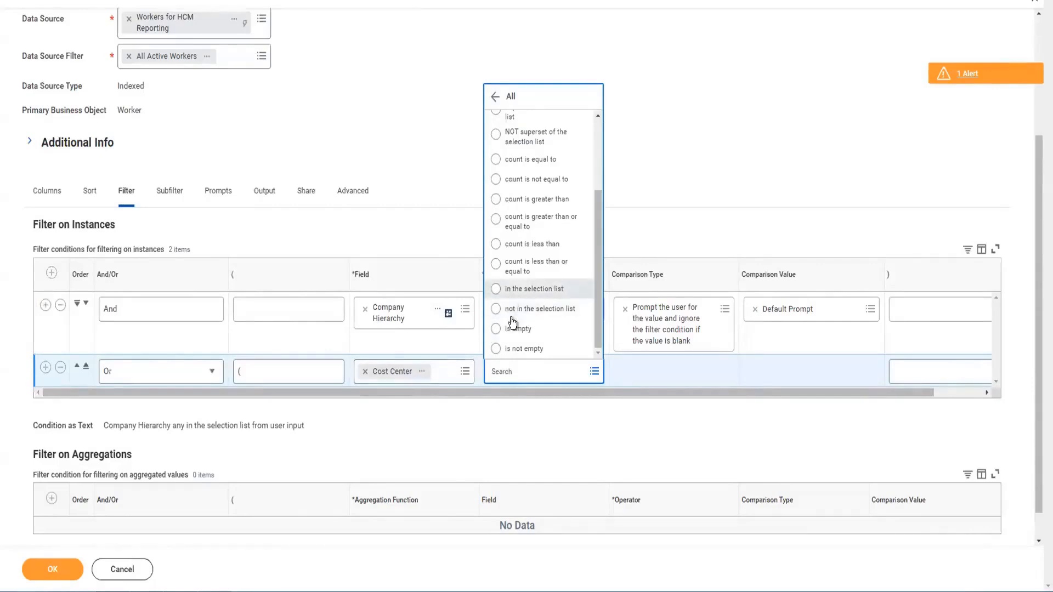
click(496, 289)
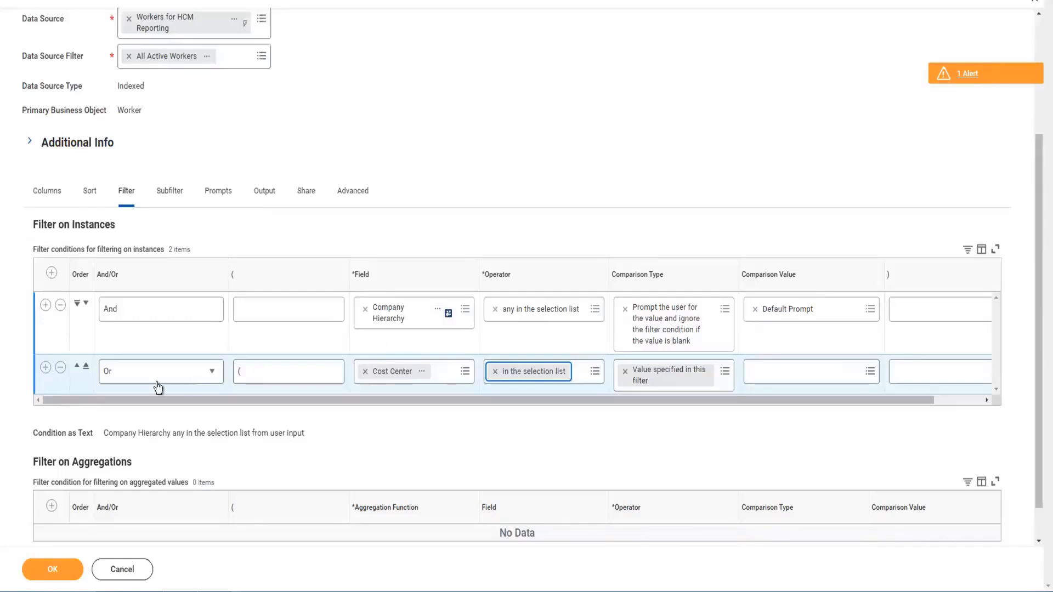
Step: Select 001 Xebecc SAP CC and 007 Priya 221 Learning Functions as the Cost Center row's comparison values
click(788, 379)
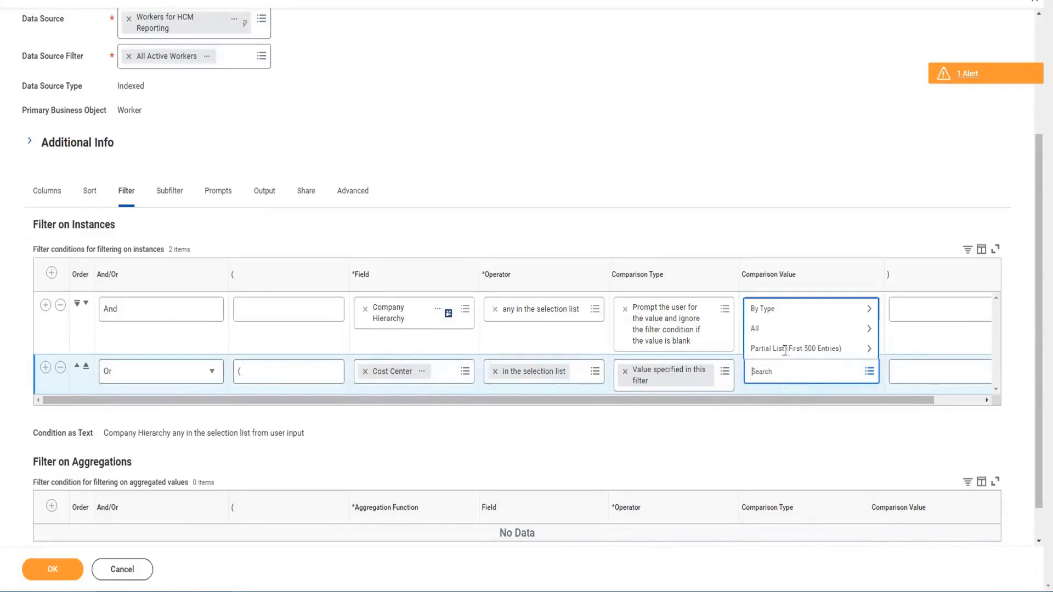
click(765, 328)
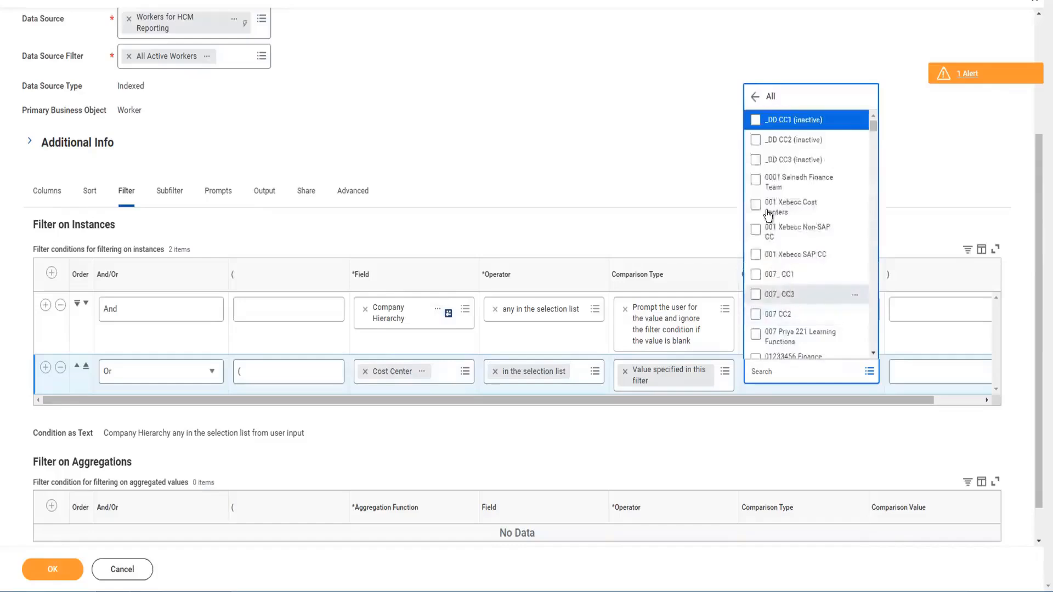
click(756, 121)
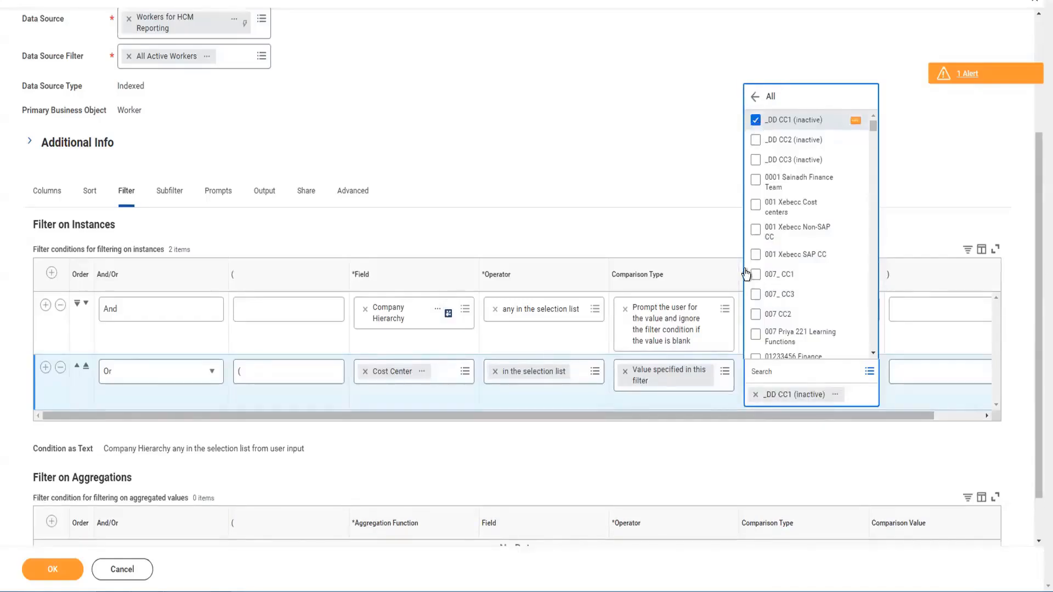
click(756, 395)
click(763, 259)
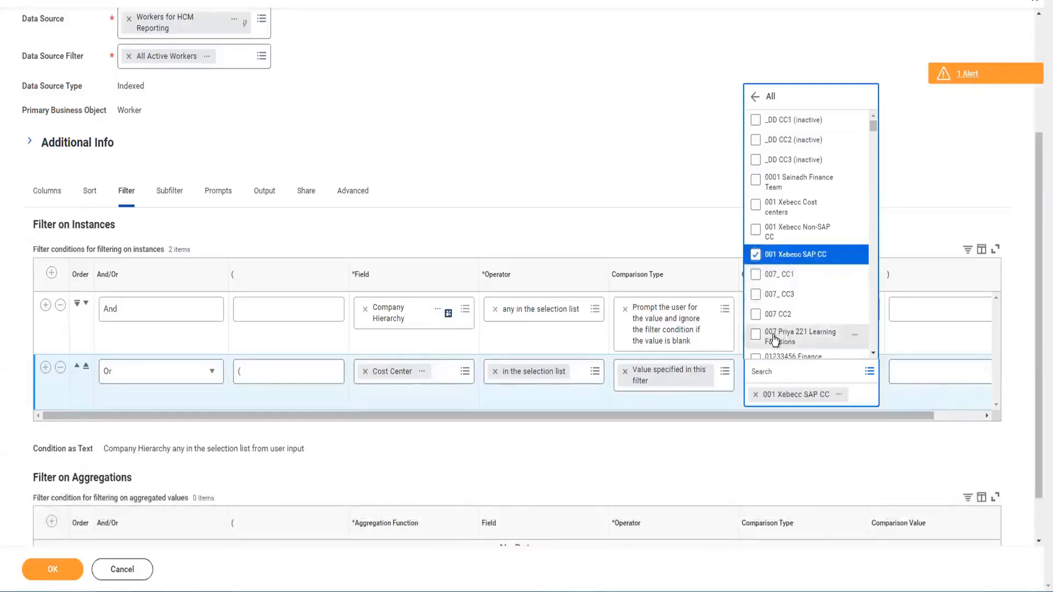
click(757, 334)
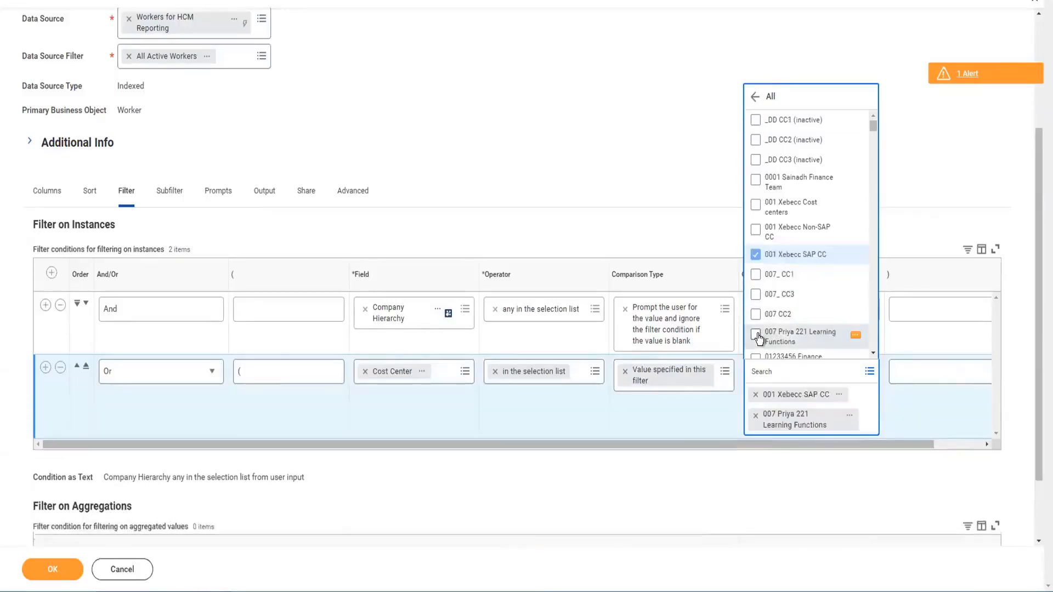
click(689, 153)
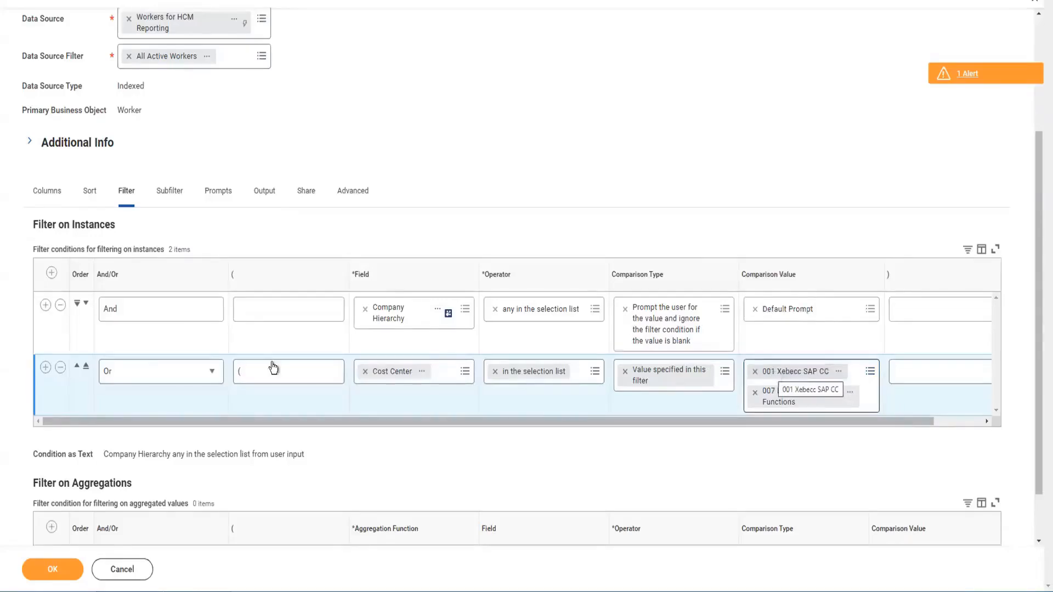
Step: Enter an opening parenthesis on the Cost Center row and add a new filter row below it
double_click(247, 377)
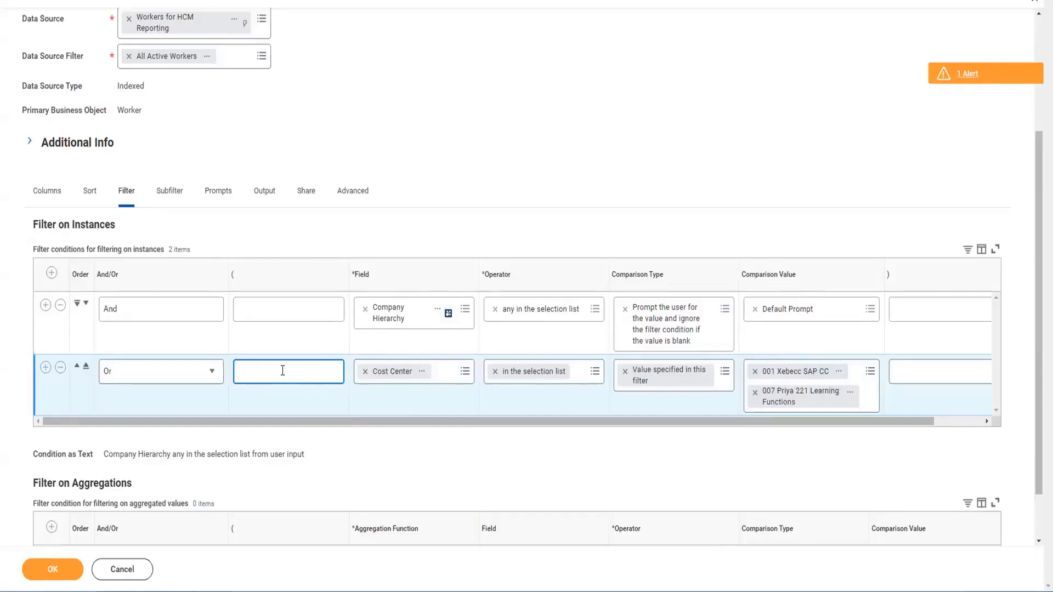
text(()
click(45, 367)
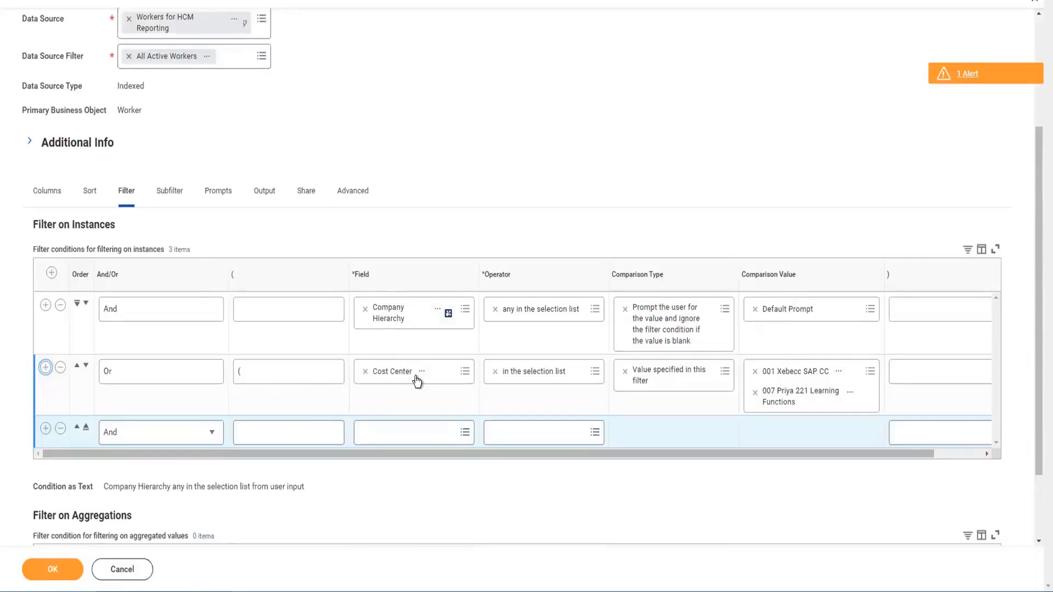
Step: Search for and set the new row's field to Company
click(389, 437)
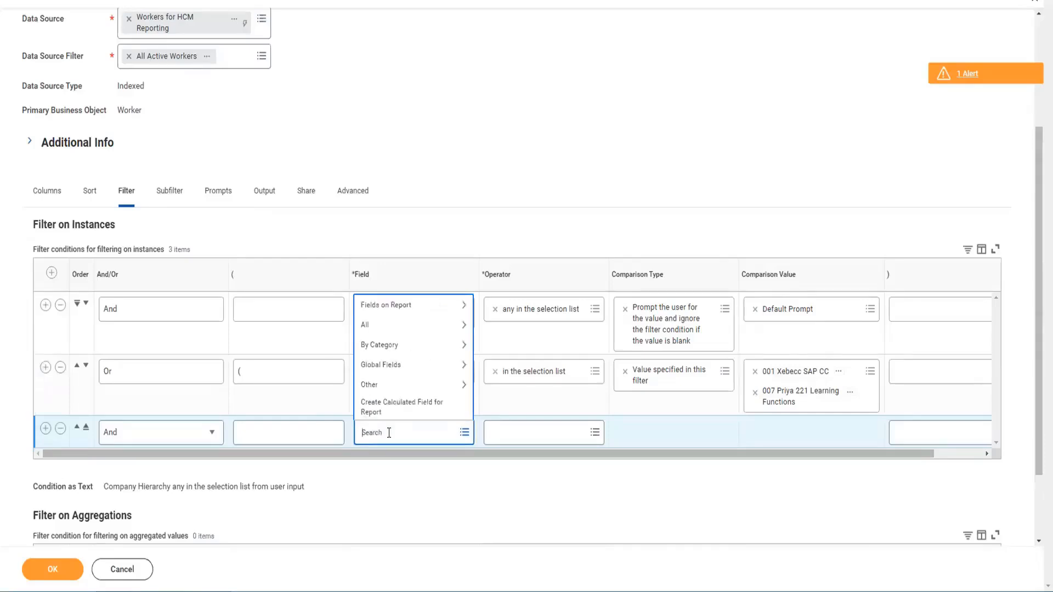
text(company)
key(Return)
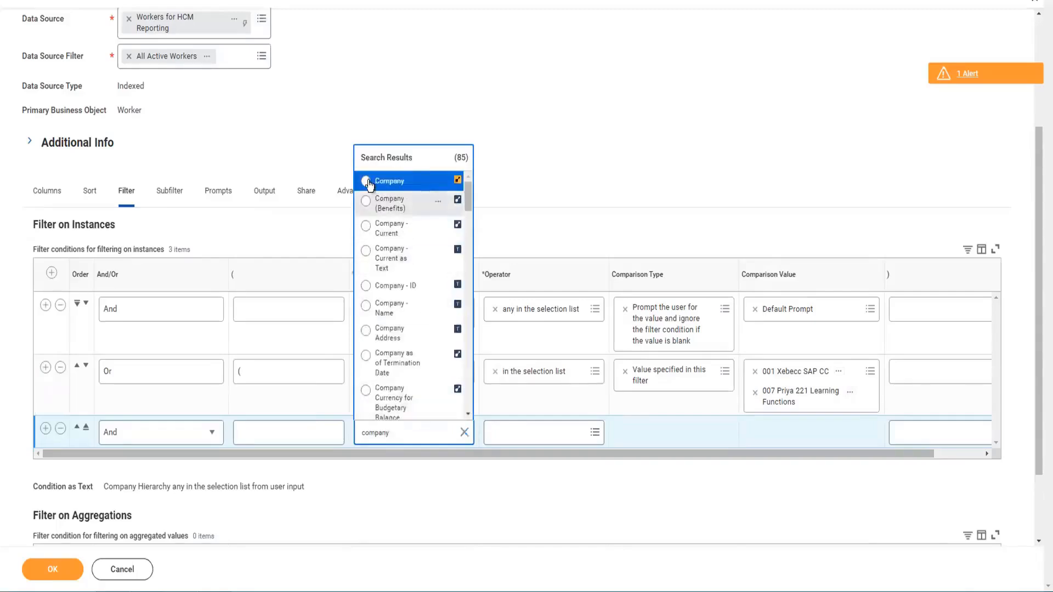
click(367, 182)
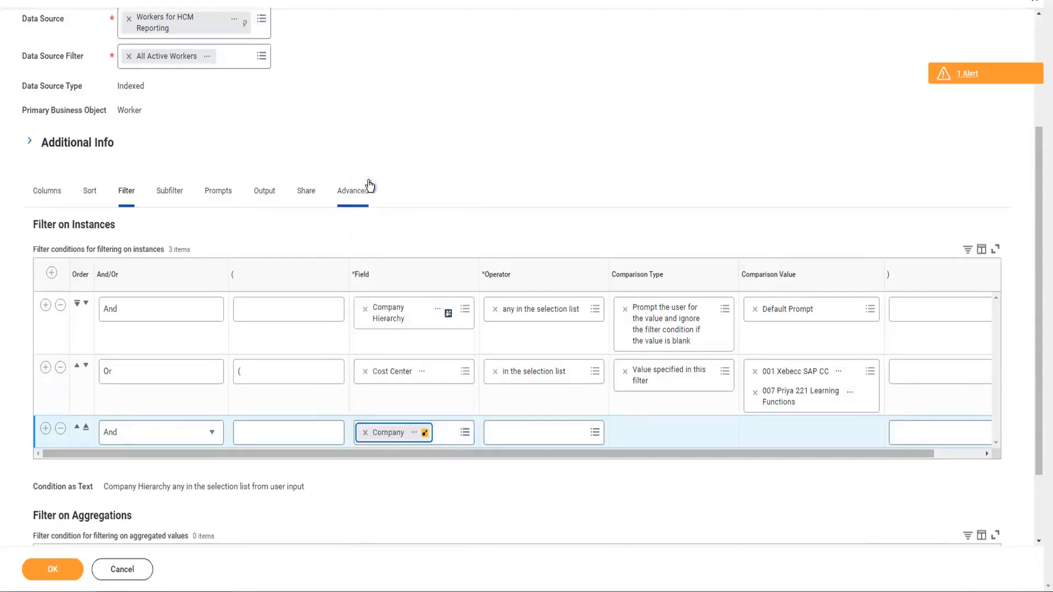
Step: Set the Company row's operator to "is not empty"
click(530, 432)
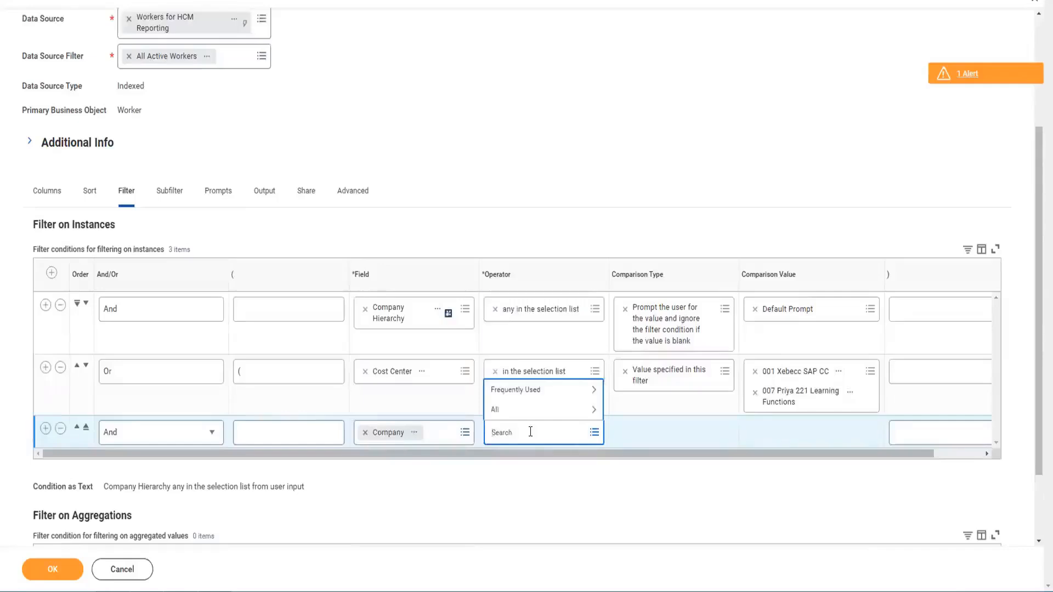
text(in the)
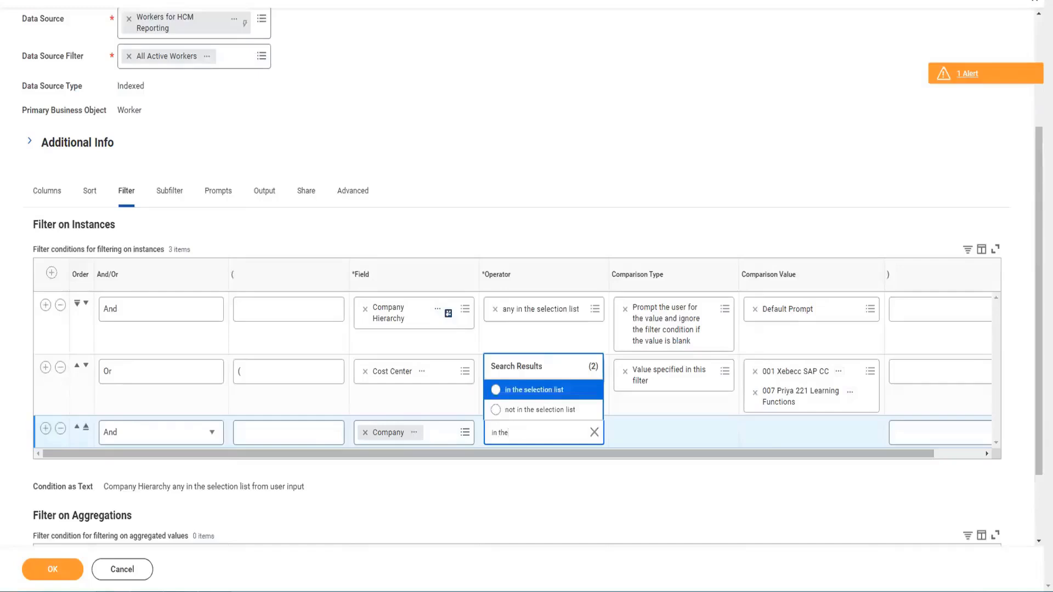
click(593, 432)
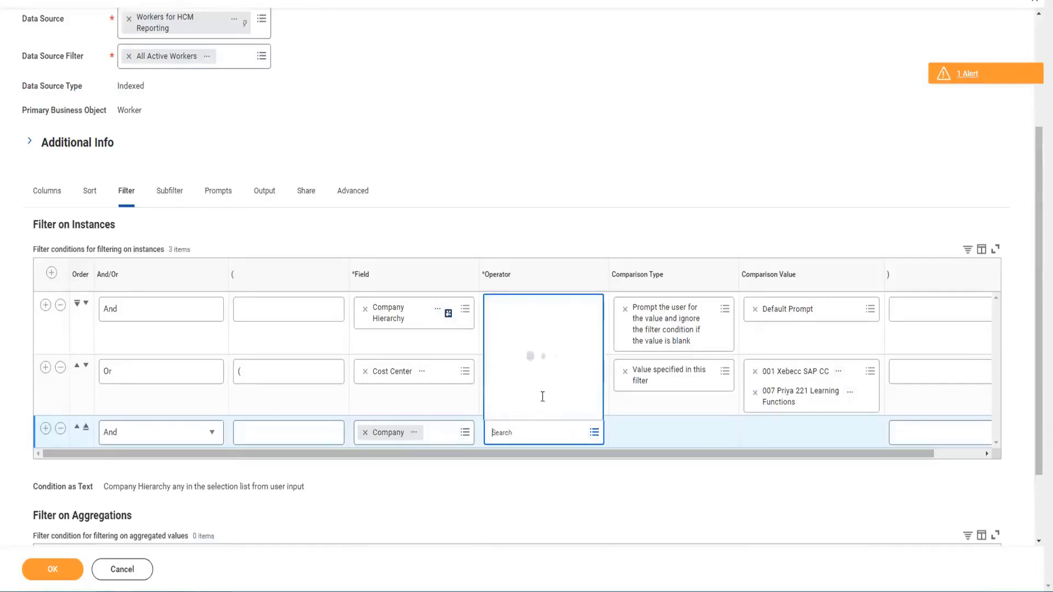
click(512, 414)
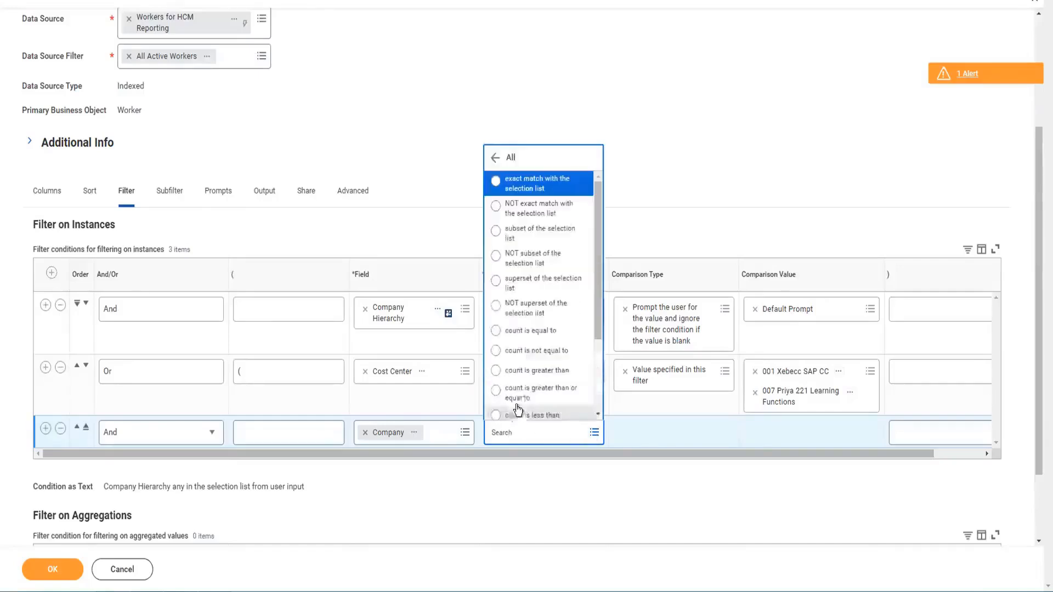
scroll(540, 281, down, 2)
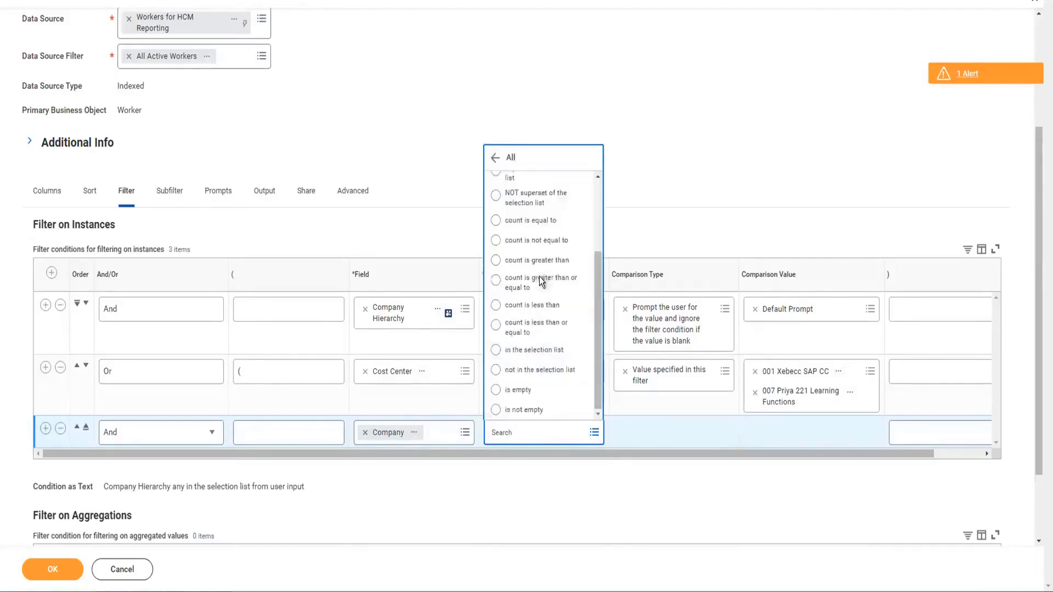
click(506, 410)
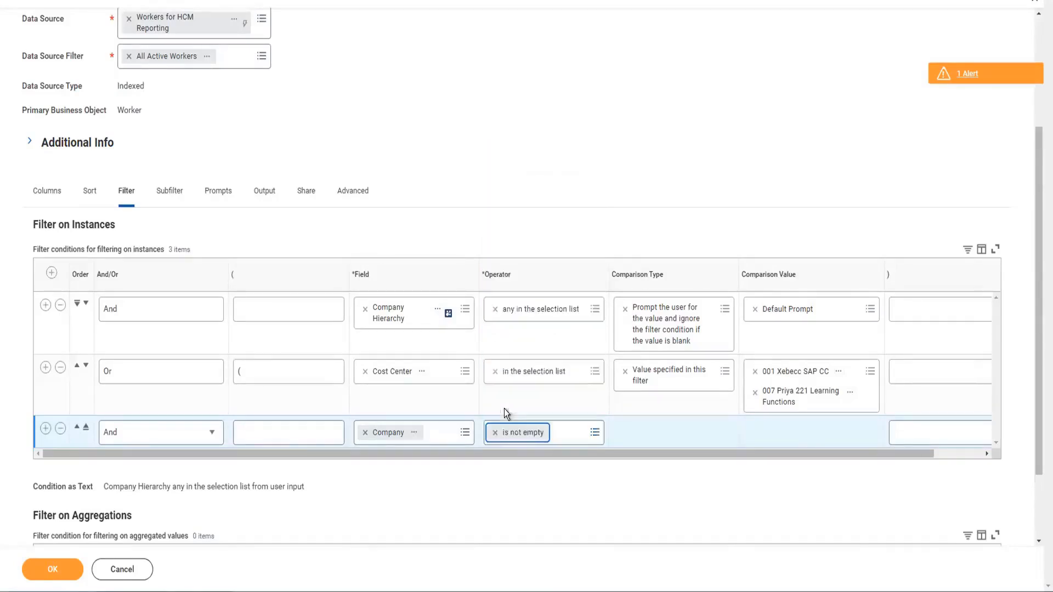
Step: Enter a closing parenthesis on the Company row
click(655, 431)
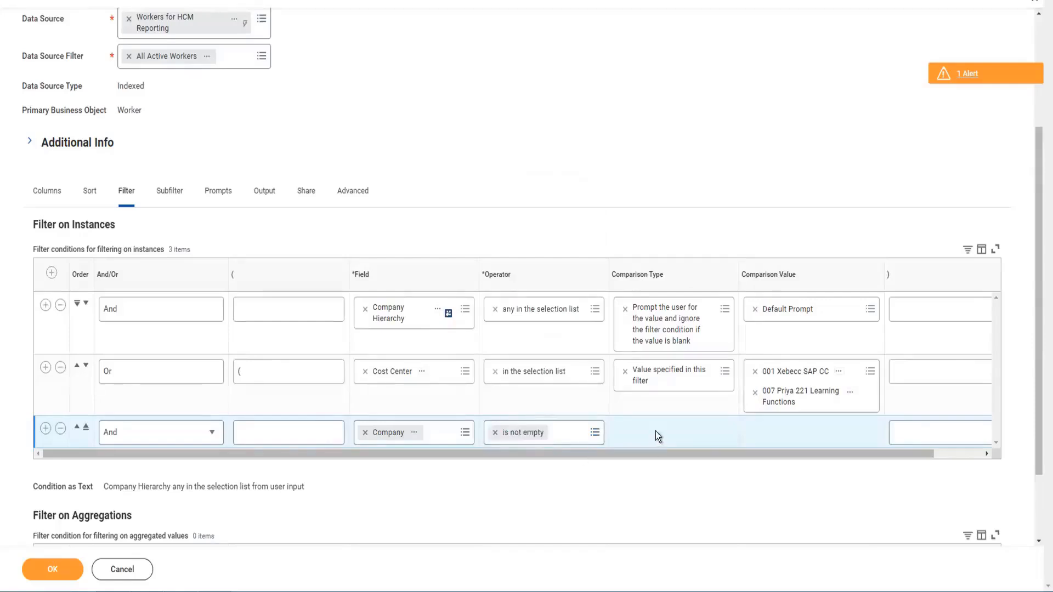
click(901, 429)
text())
click(755, 481)
scroll(417, 323, up, 2)
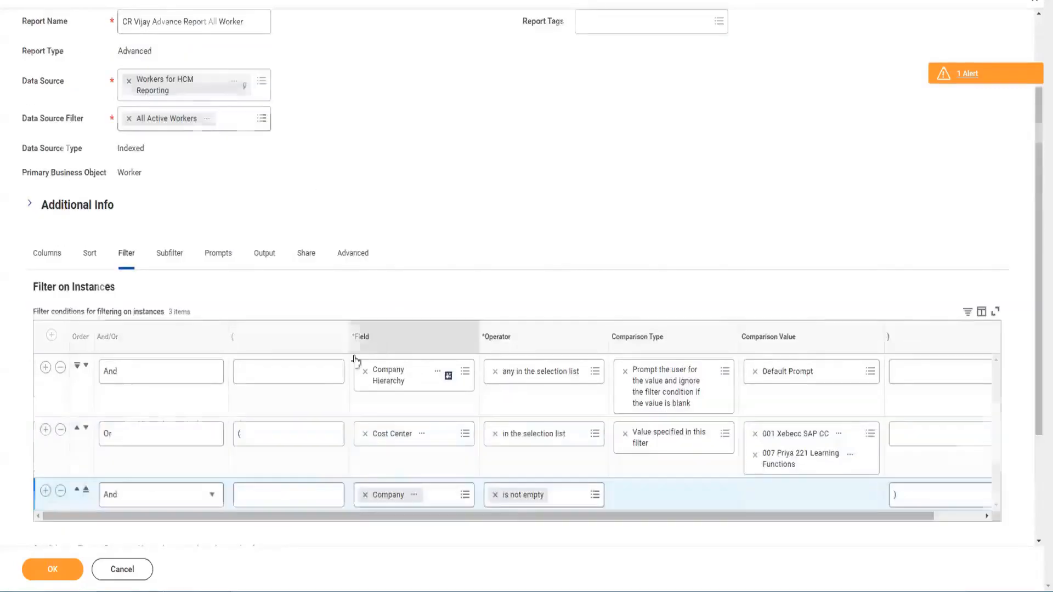
scroll(219, 347, down, 3)
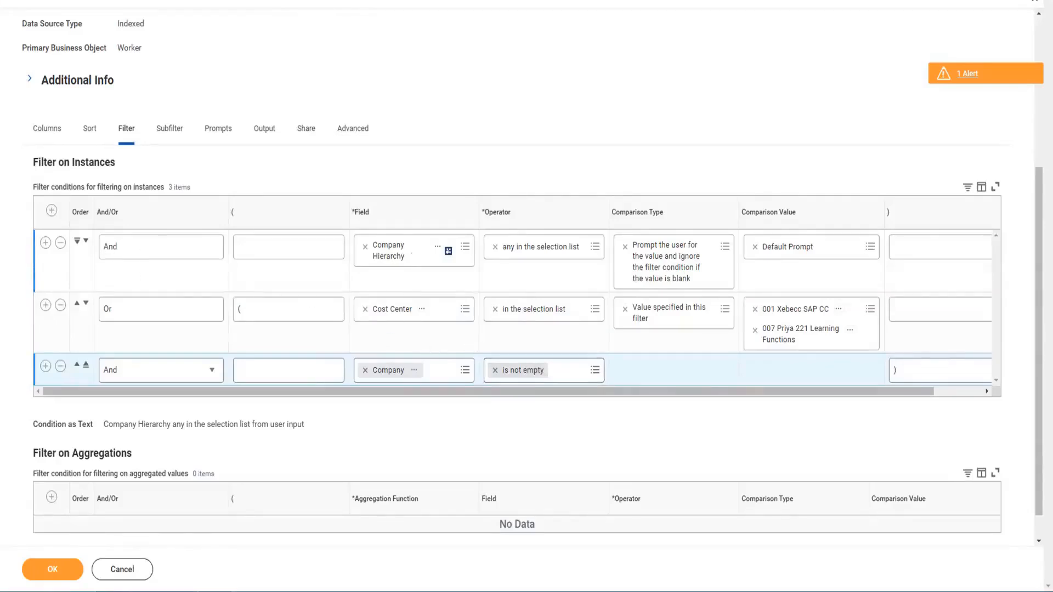
click(257, 308)
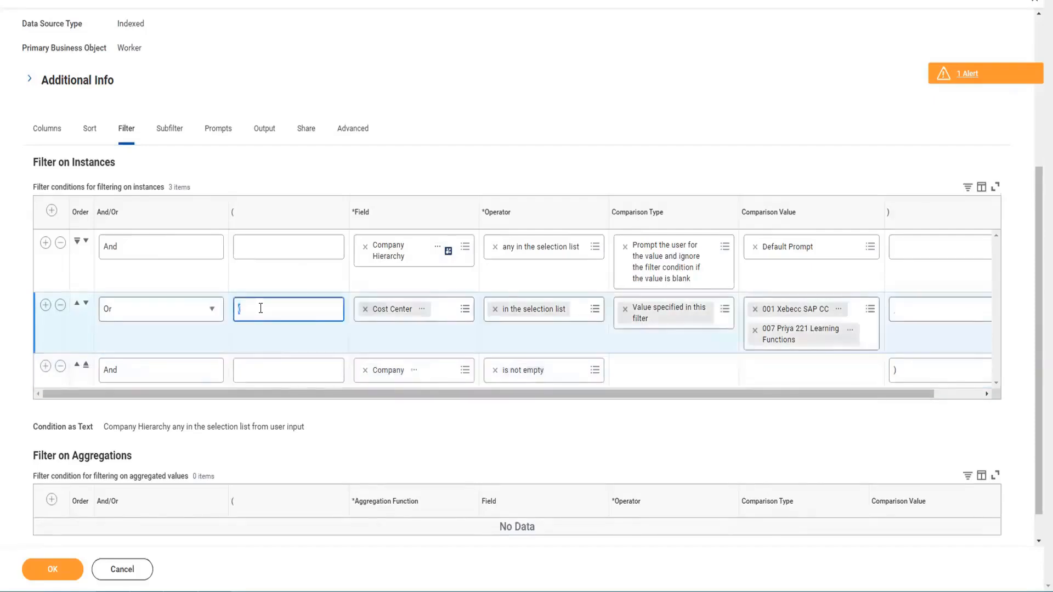
click(253, 373)
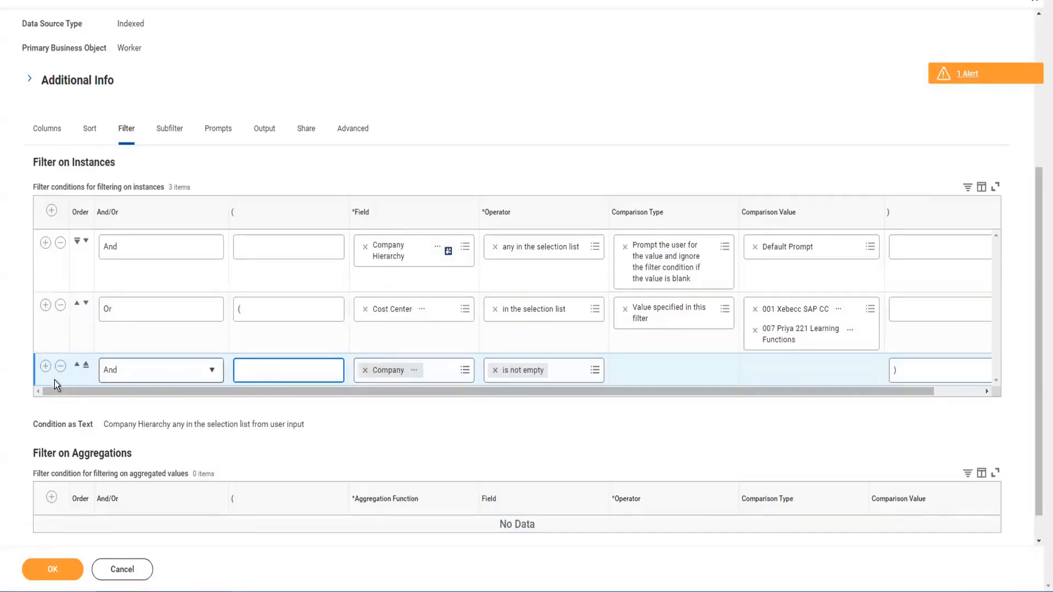
click(45, 367)
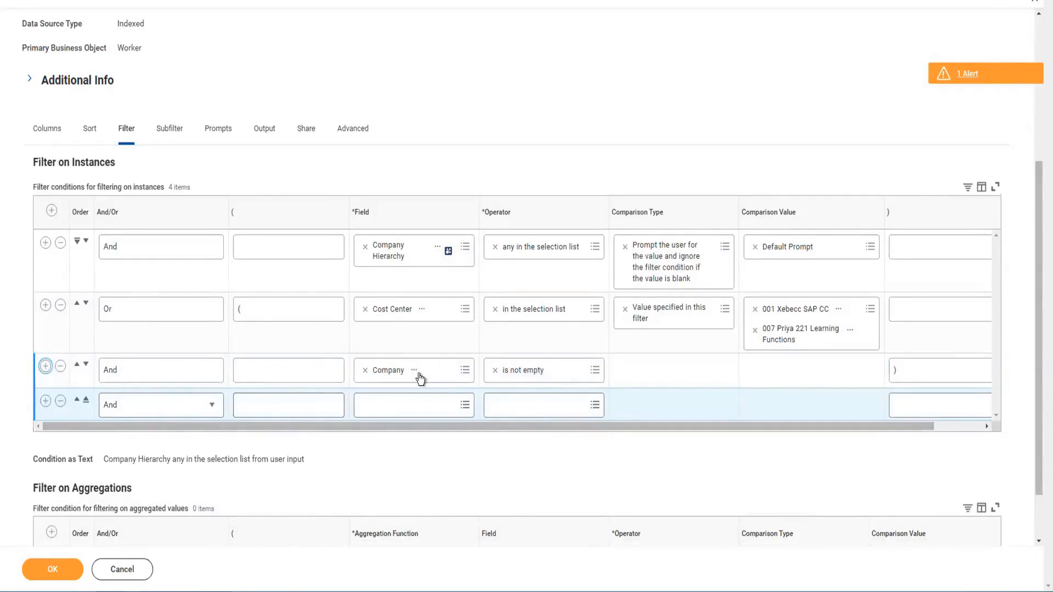
click(405, 403)
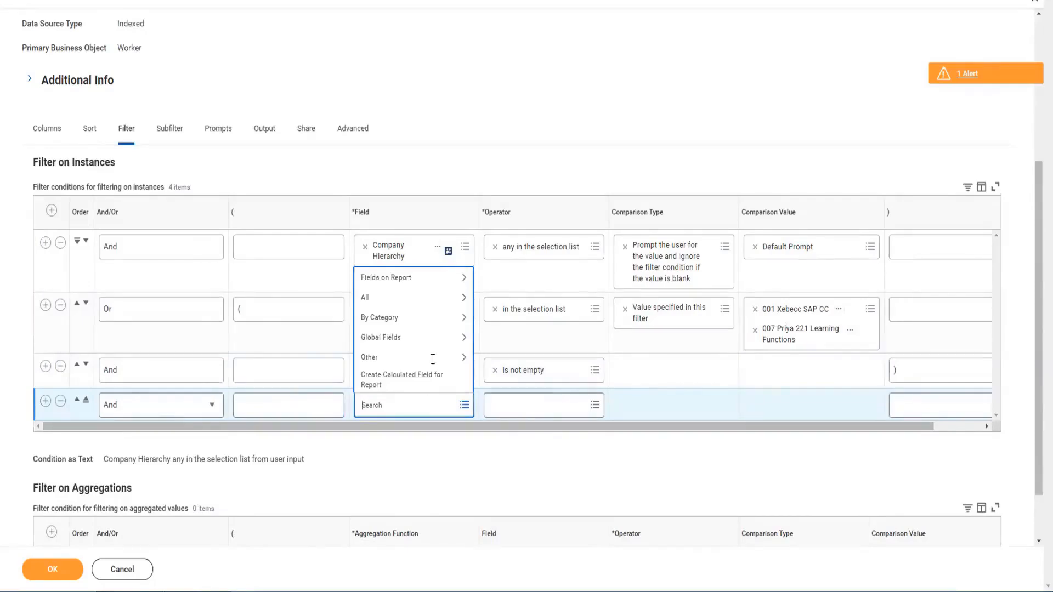
click(416, 137)
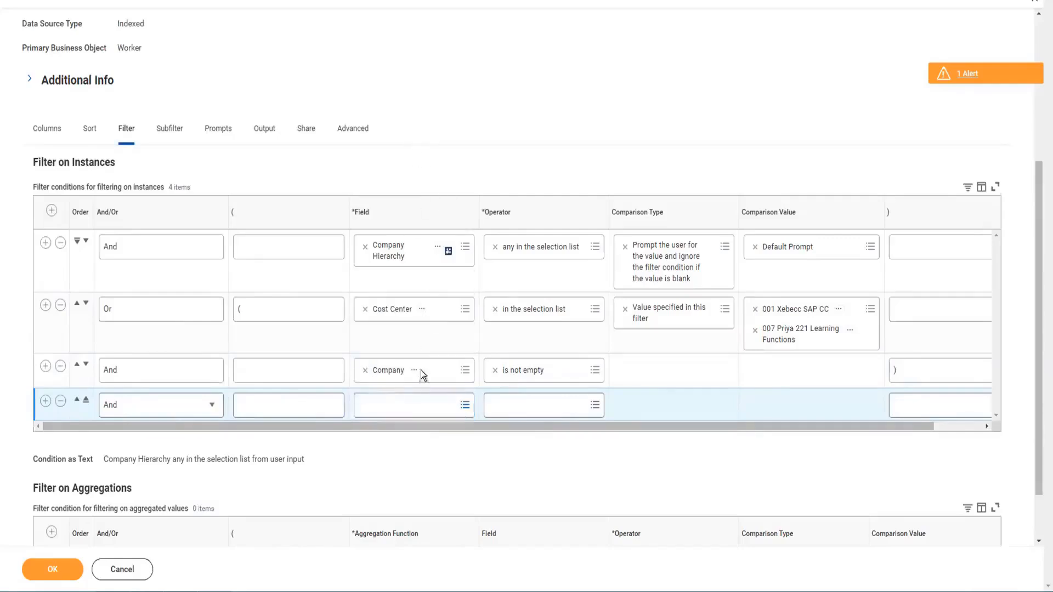
click(942, 379)
text())
click(910, 395)
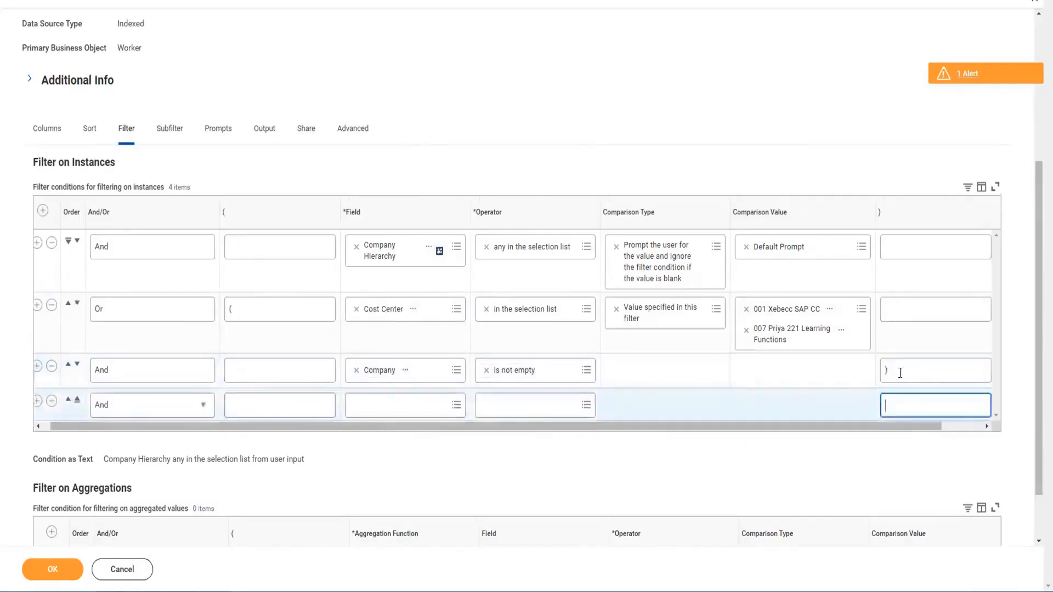
click(52, 402)
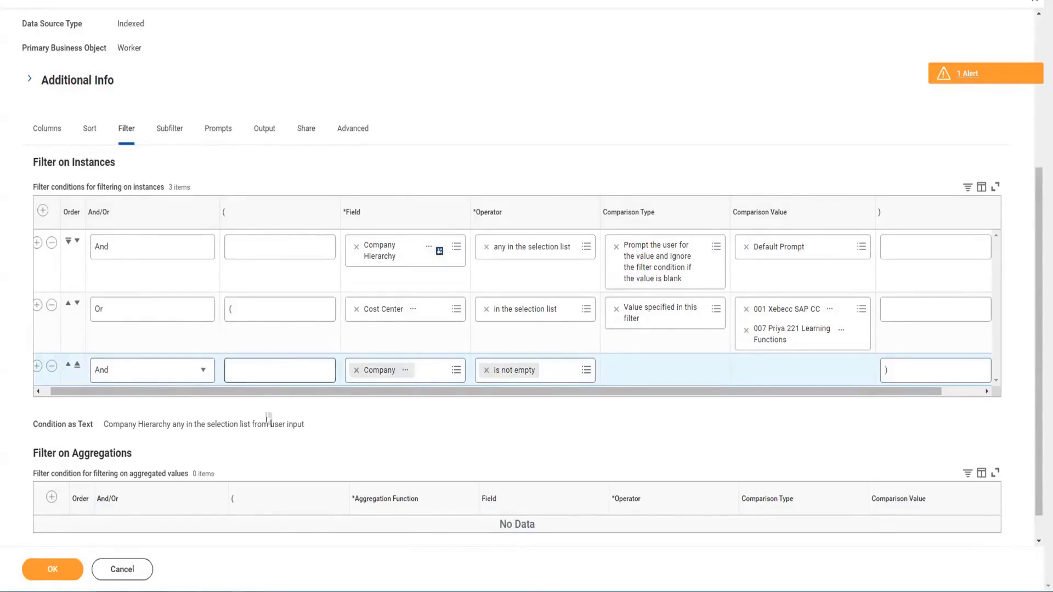
Step: Remove the Company and Cost Center rows from the instance filter conditions
click(51, 369)
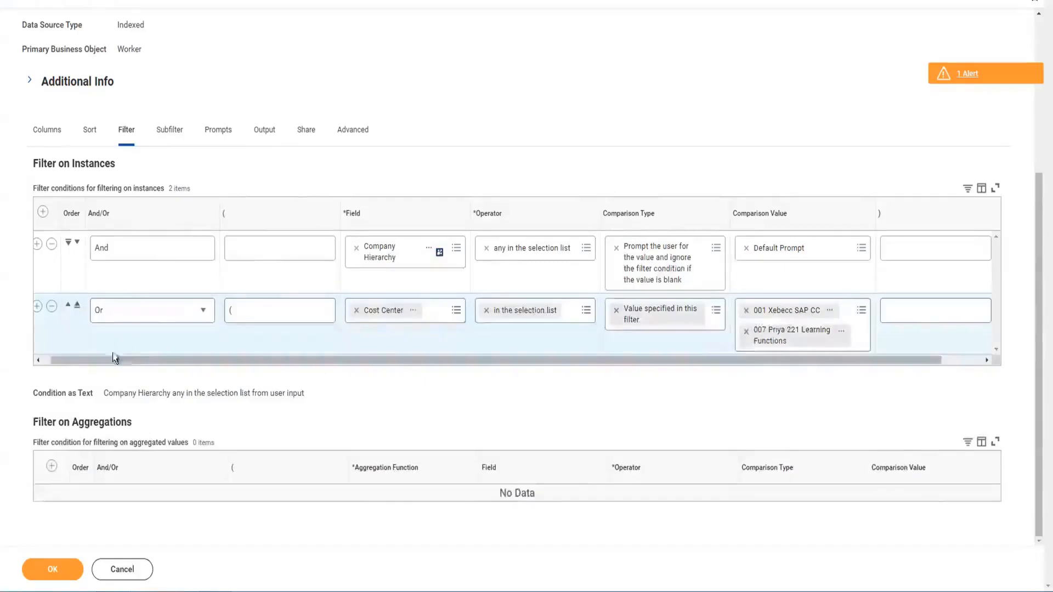
drag(77, 359, 64, 357)
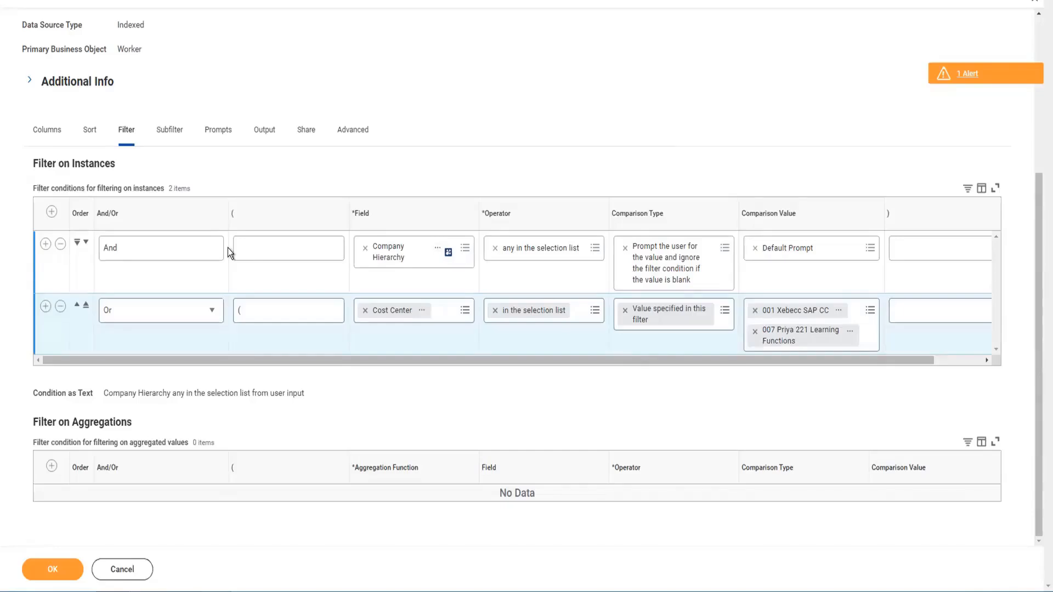
click(60, 307)
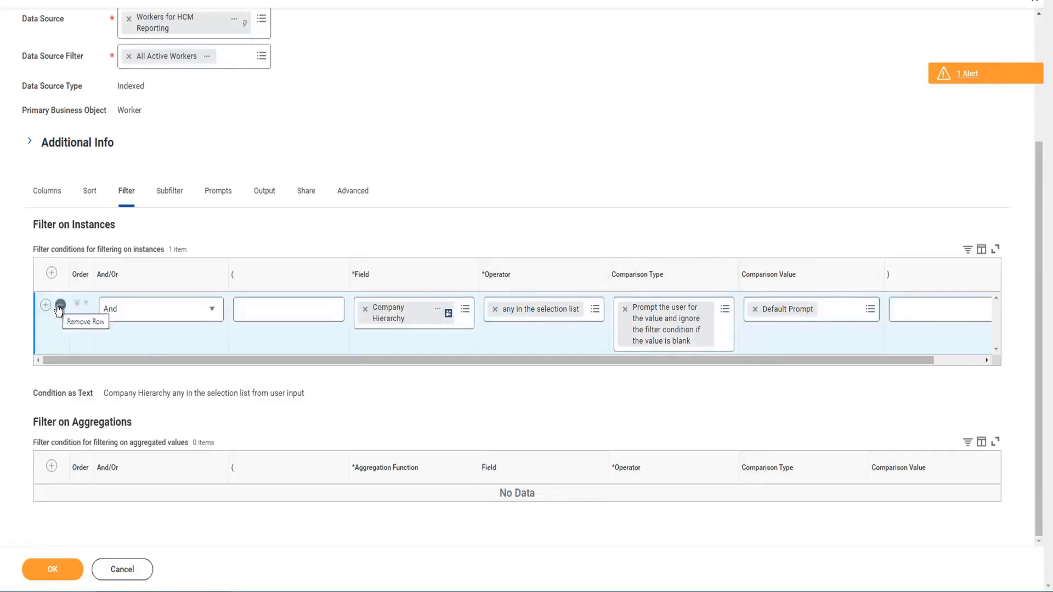
Step: Try to remove the Company Hierarchy row from the instance filter conditions
click(60, 305)
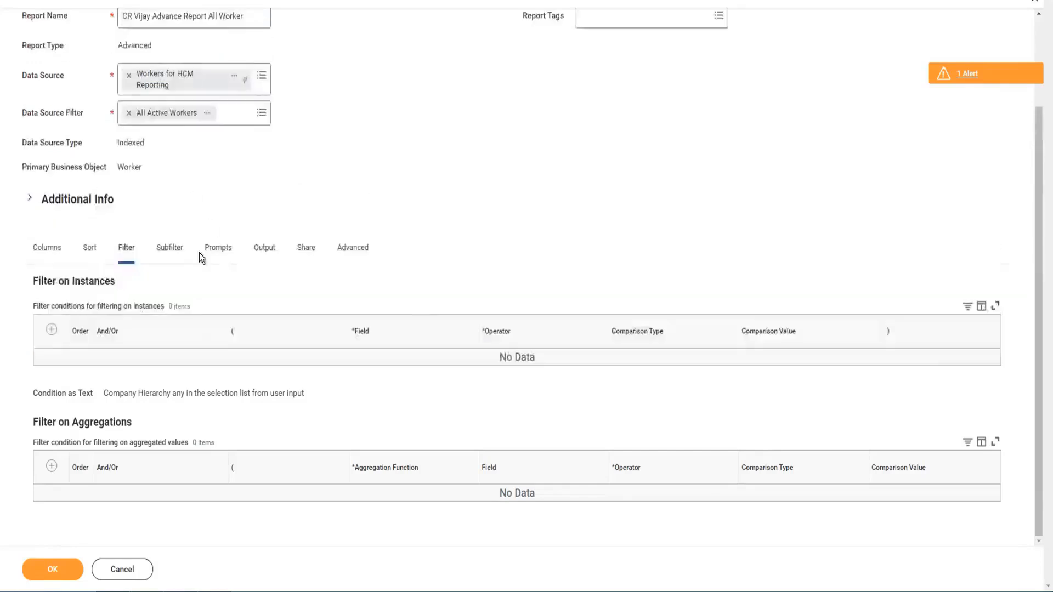
click(218, 249)
click(213, 253)
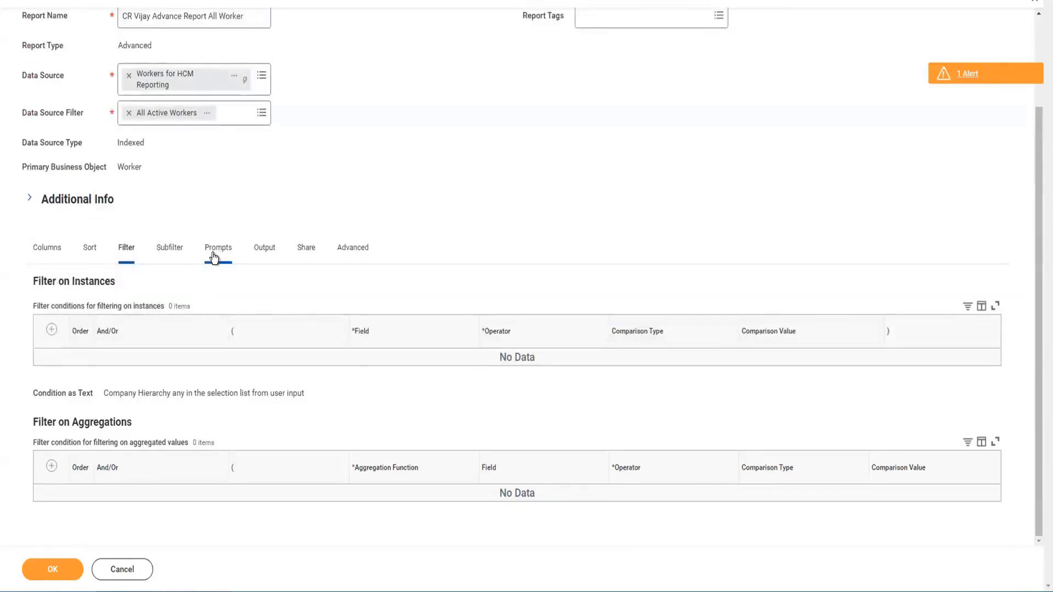
Step: Remove the Company Hierarchy row from the instance filter conditions
scroll(163, 417, down, 1)
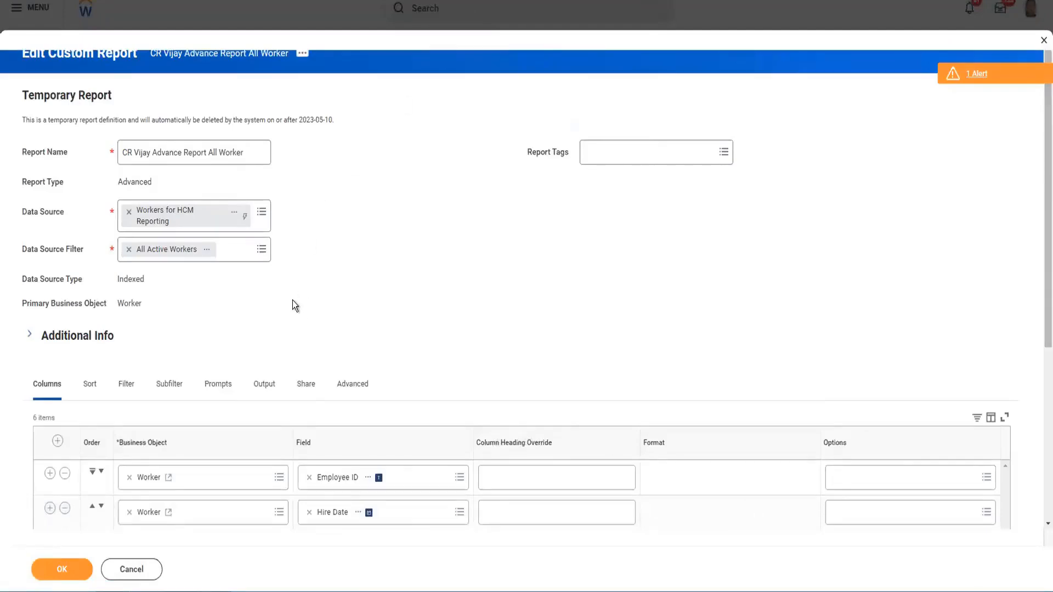
scroll(293, 300, down, 5)
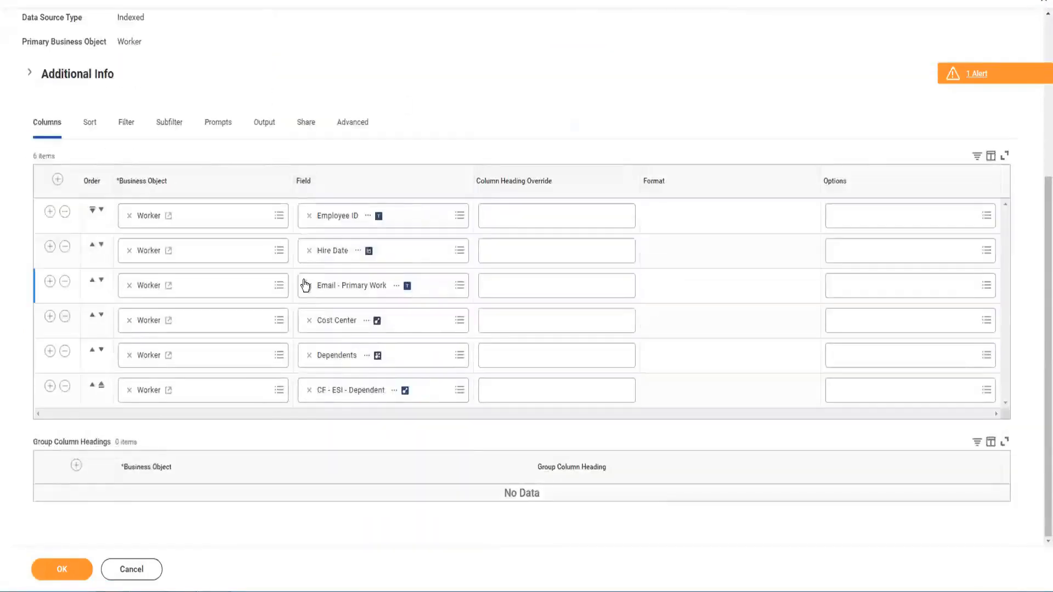
scroll(247, 263, up, 5)
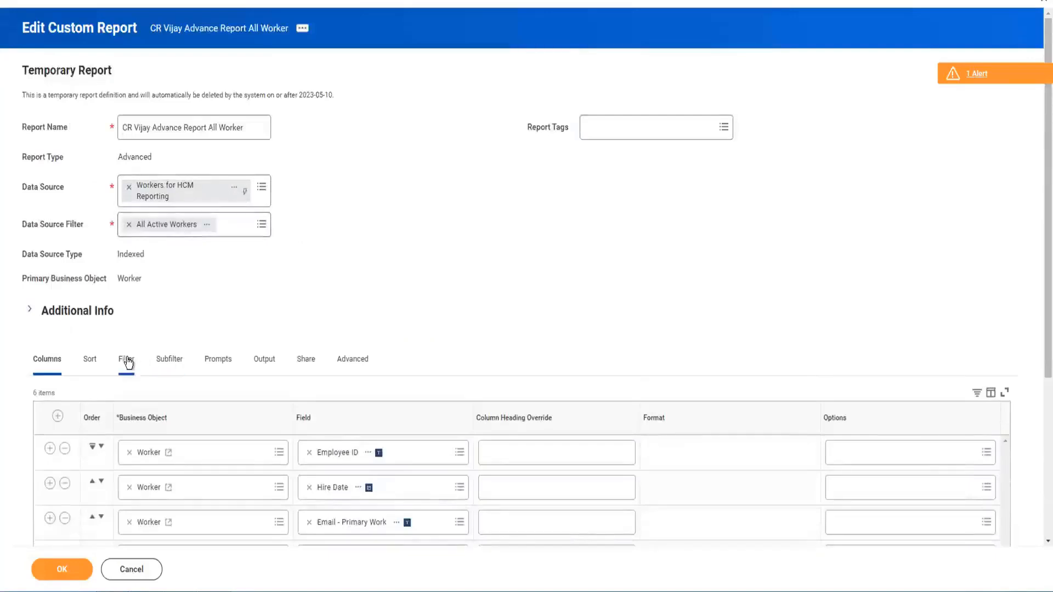
click(126, 361)
scroll(269, 295, down, 3)
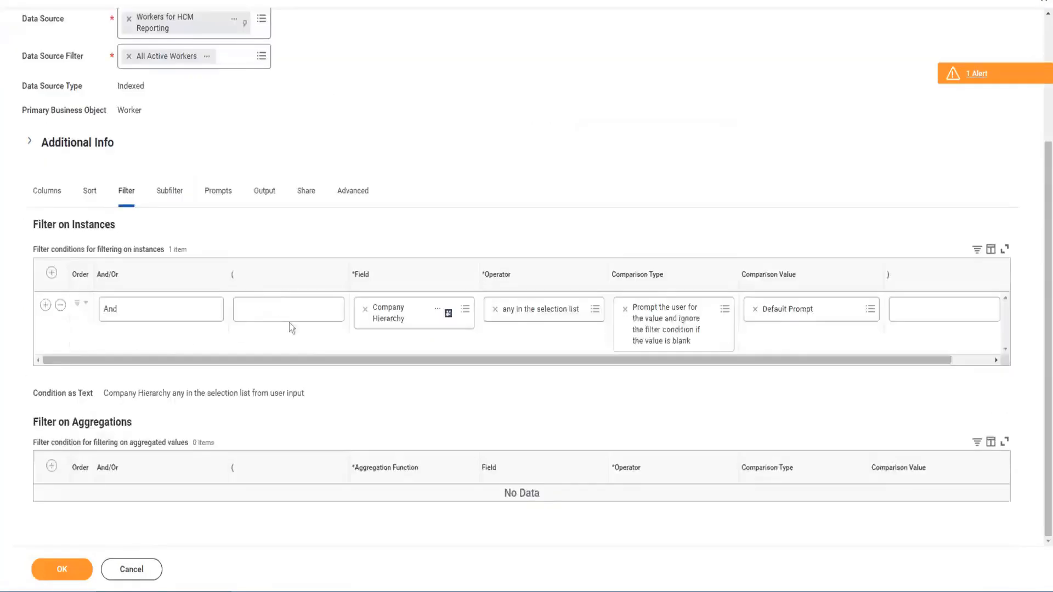
click(60, 306)
click(61, 306)
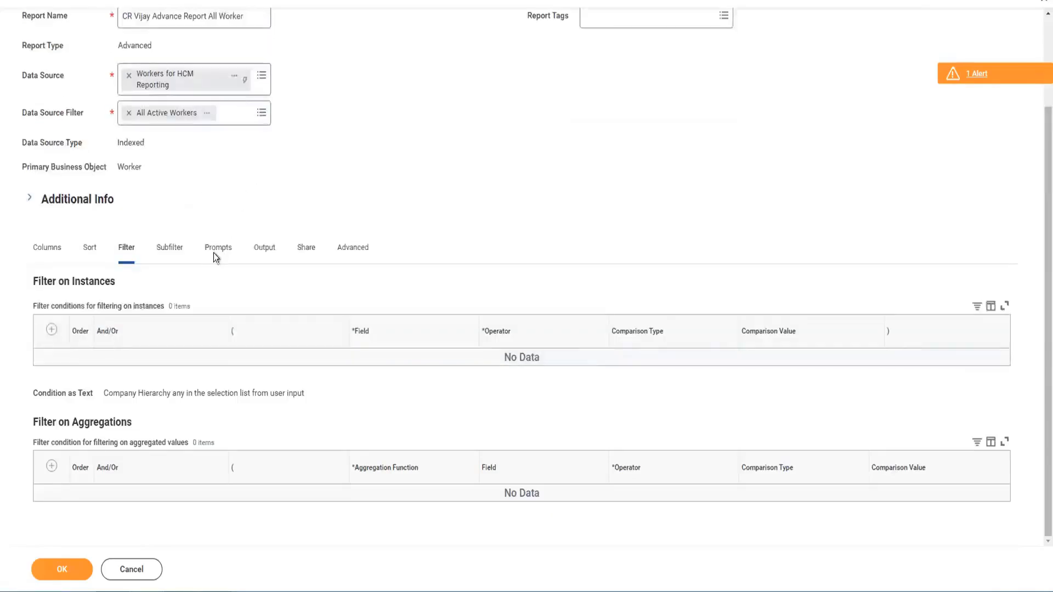
Step: Review the Prompts, Subfilter and Filter tabs of the report definition
click(215, 253)
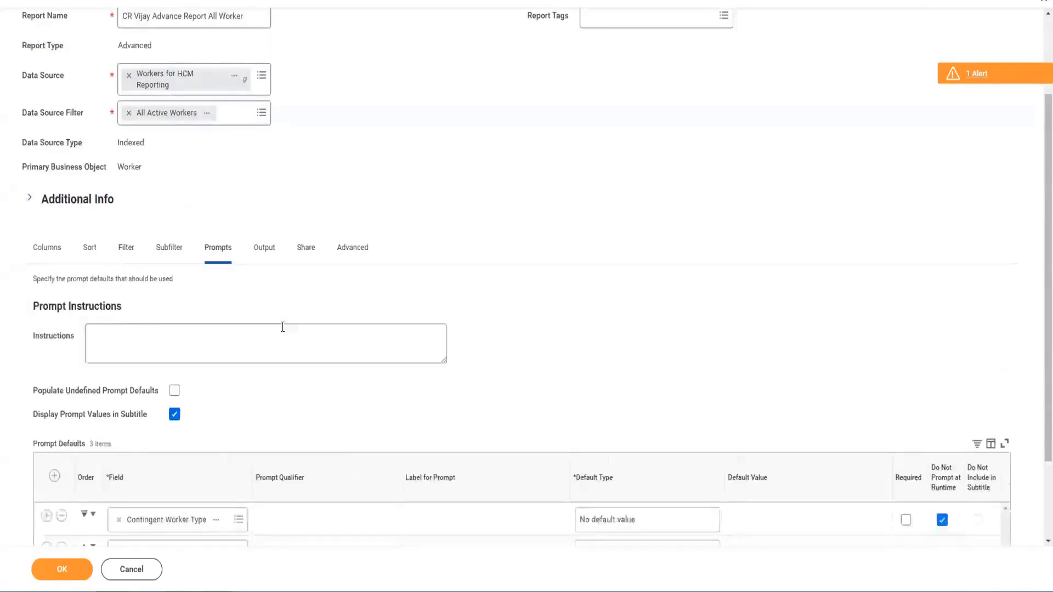
scroll(282, 327, down, 2)
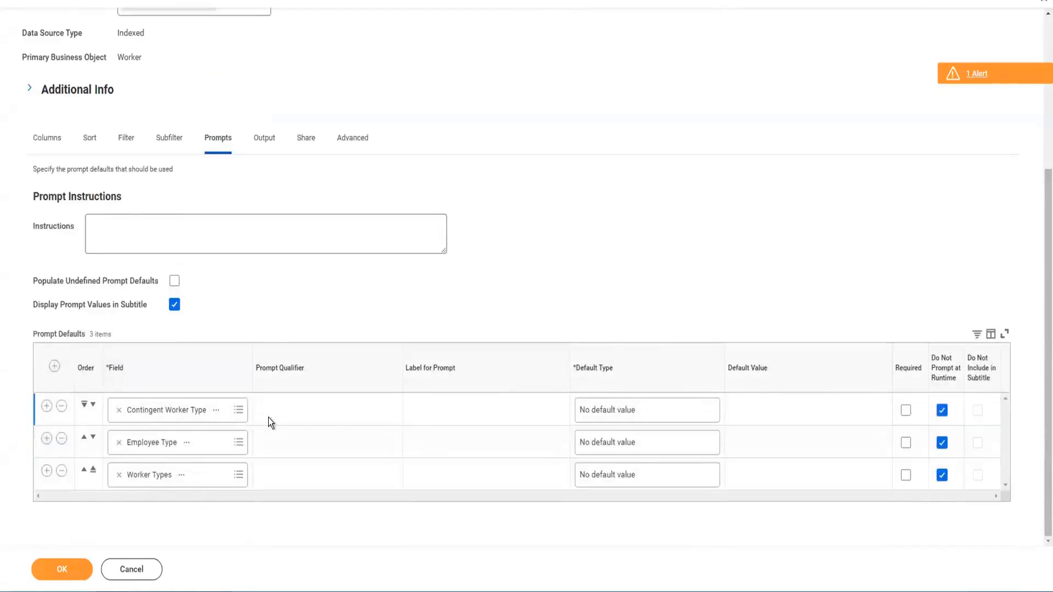
click(164, 143)
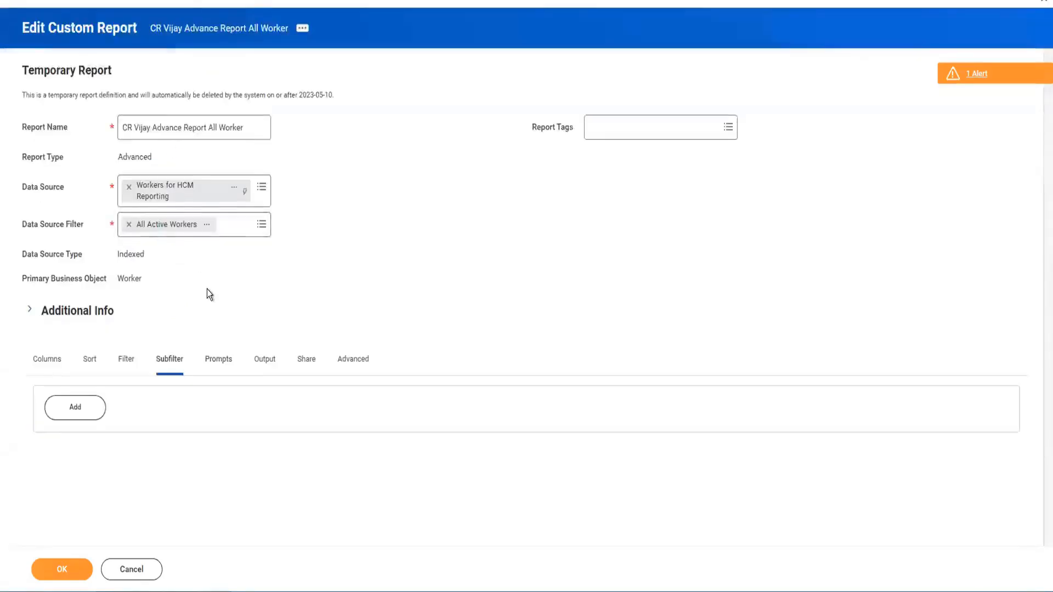
click(126, 361)
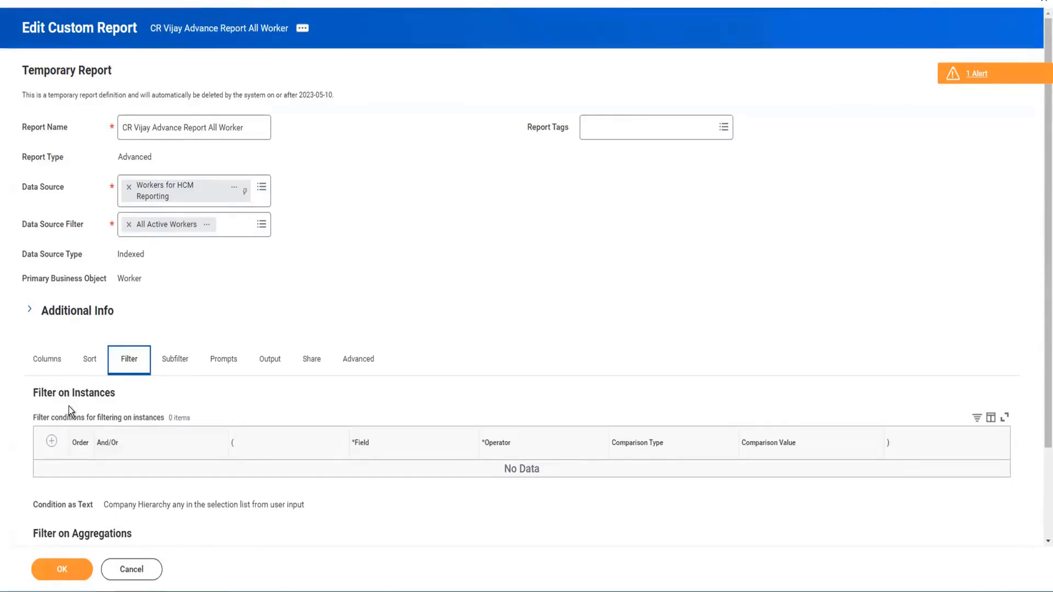
click(174, 364)
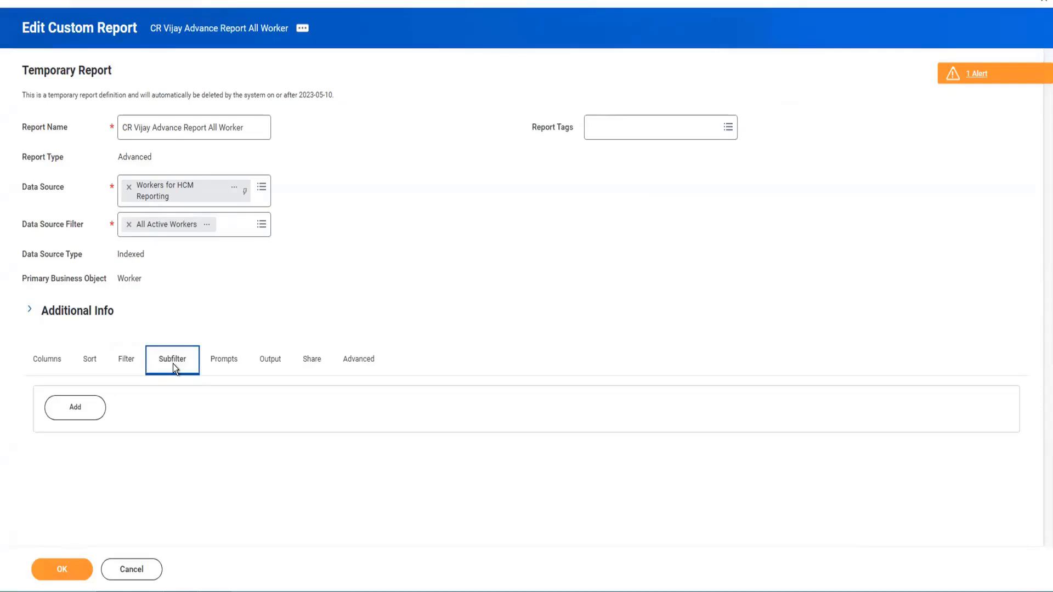
Step: Add a sub-level filter and set its business object to Dependents
click(75, 407)
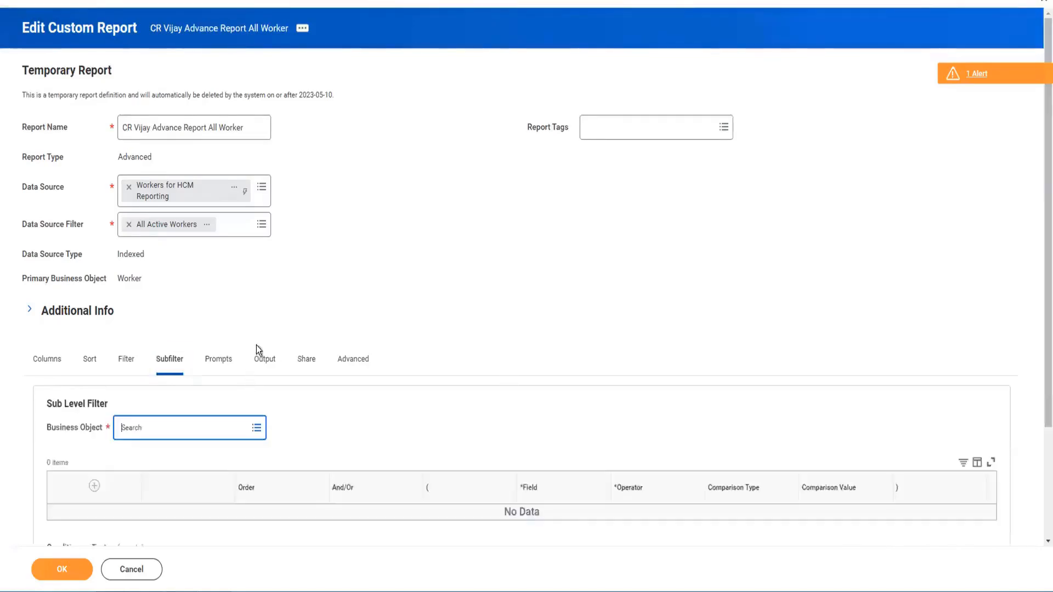
scroll(250, 362, down, 3)
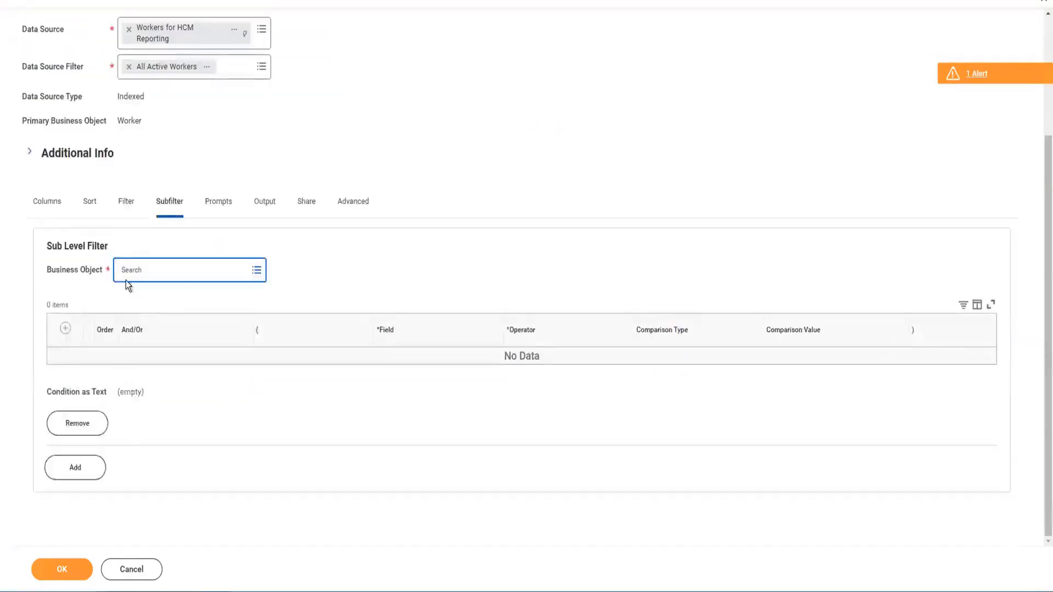
click(256, 270)
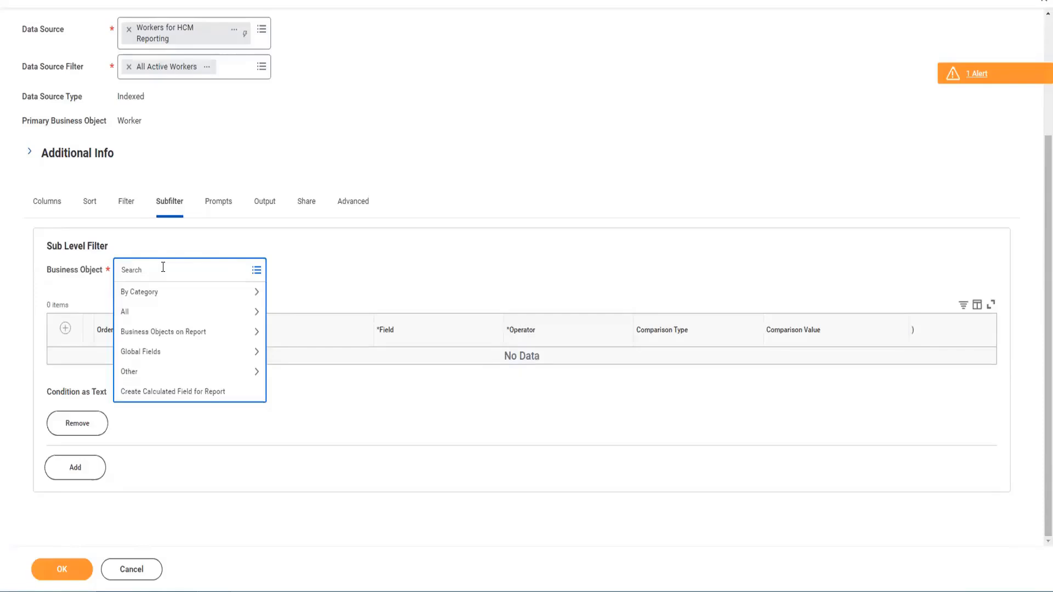
text(depende)
key(Return)
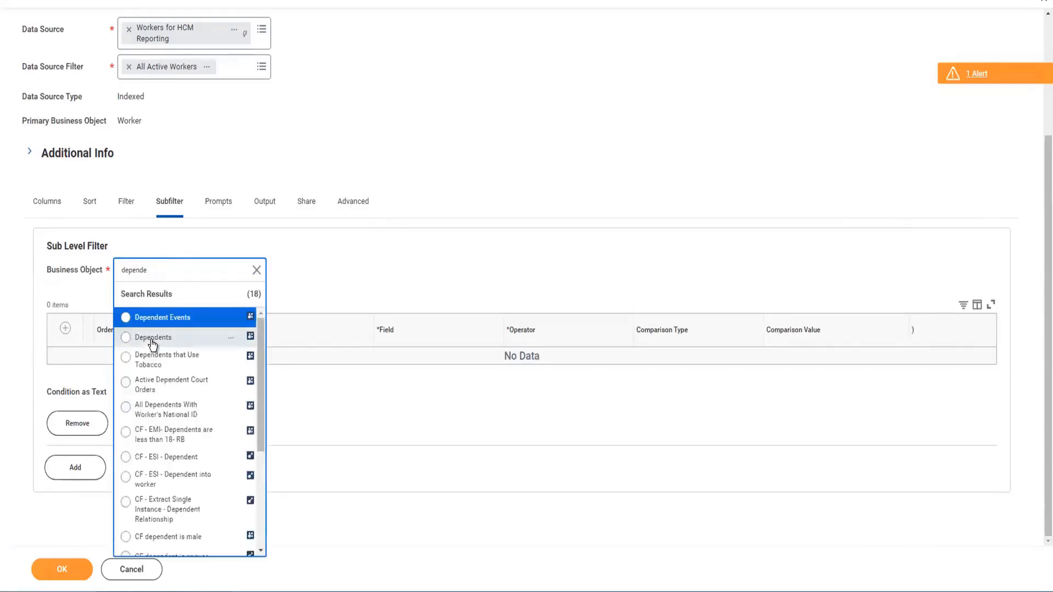
click(152, 341)
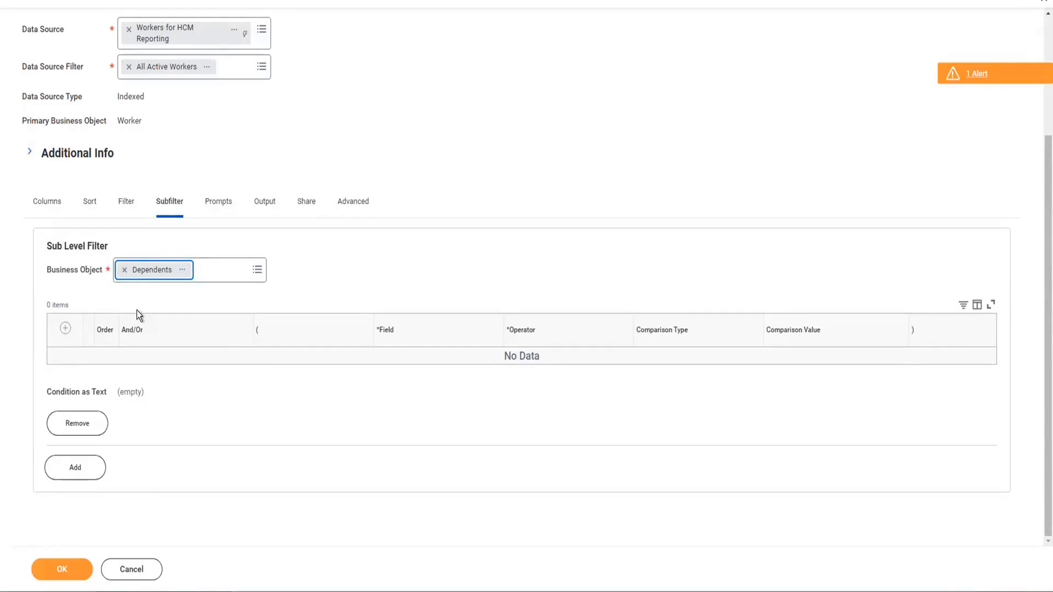
Step: Add a subfilter condition row and set its field to CF TF Vijay get Female Dependent
click(66, 329)
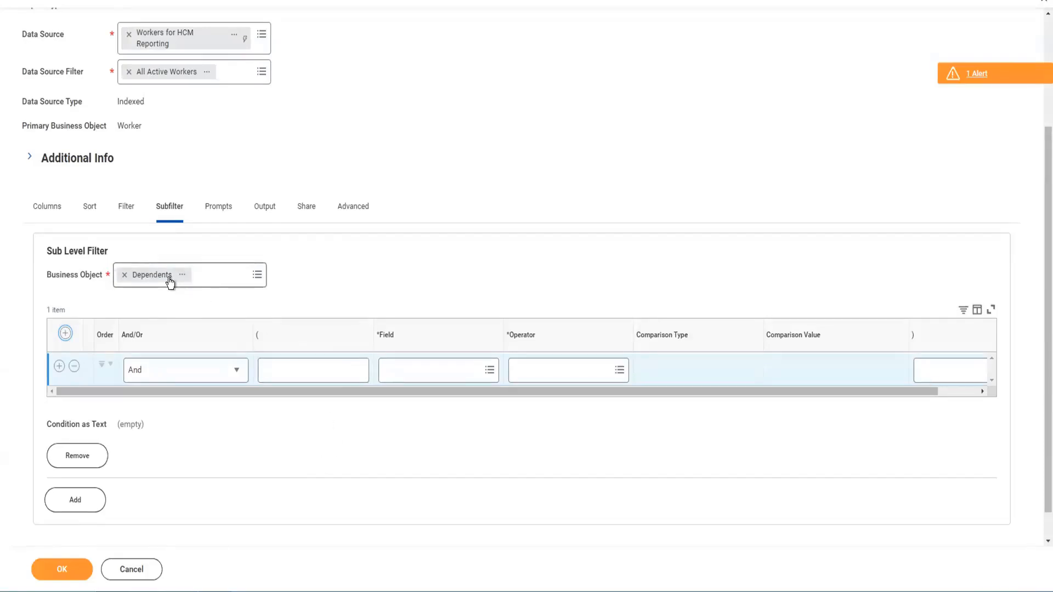
click(437, 377)
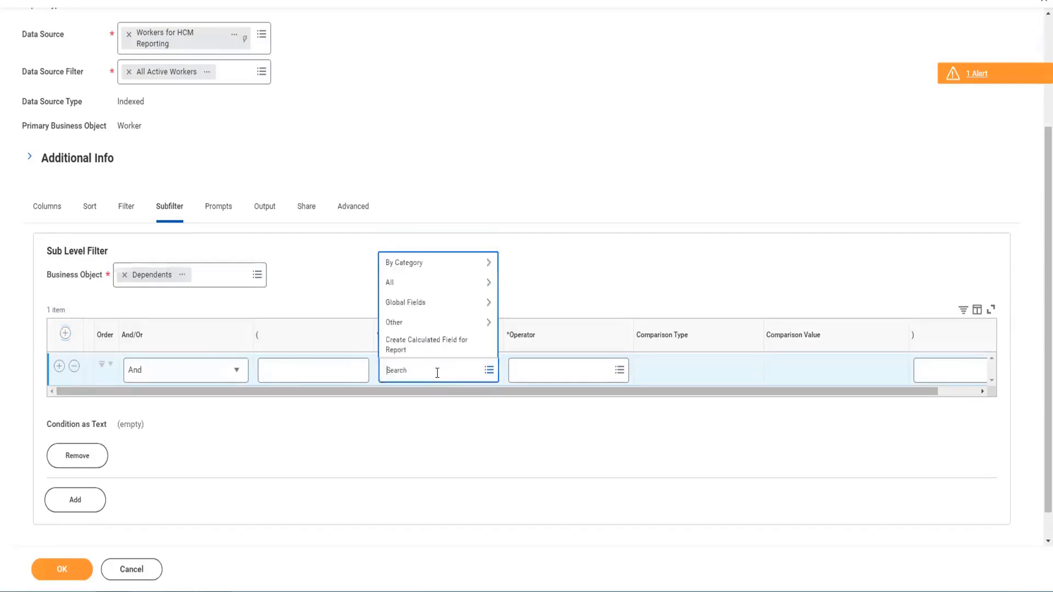
text(female)
key(Return)
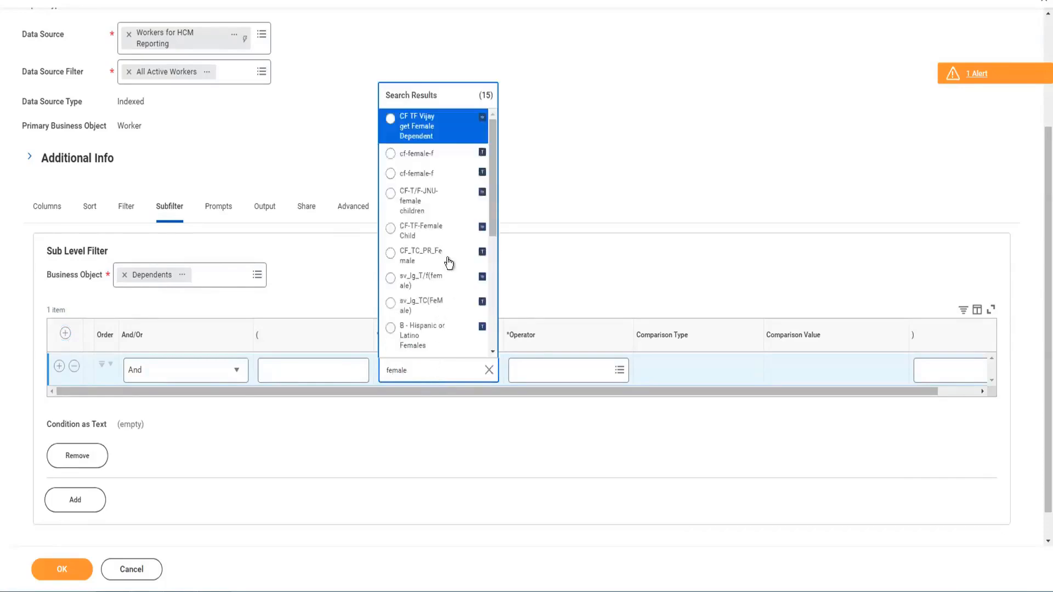
click(390, 119)
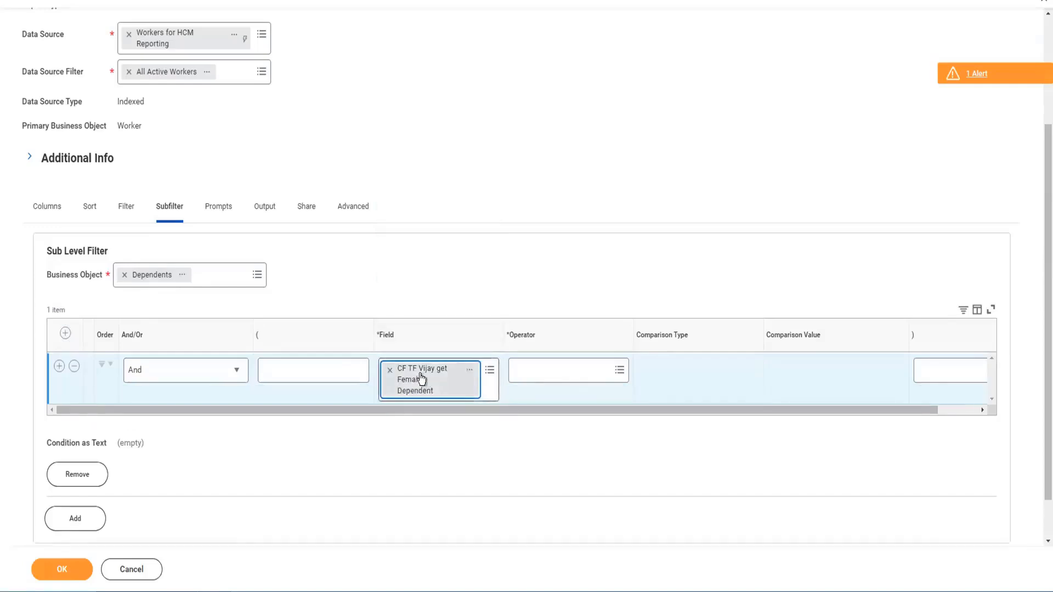
Step: Open the CF TF Vijay get Female Dependent calculated field in a new tab and examine its condition and additional info
right_click(444, 390)
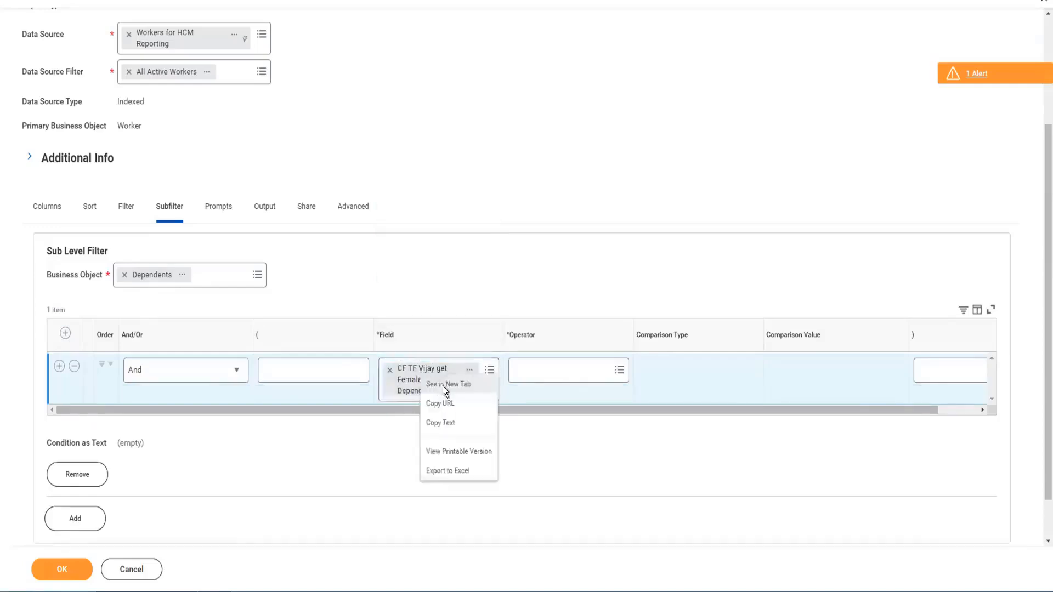
click(444, 385)
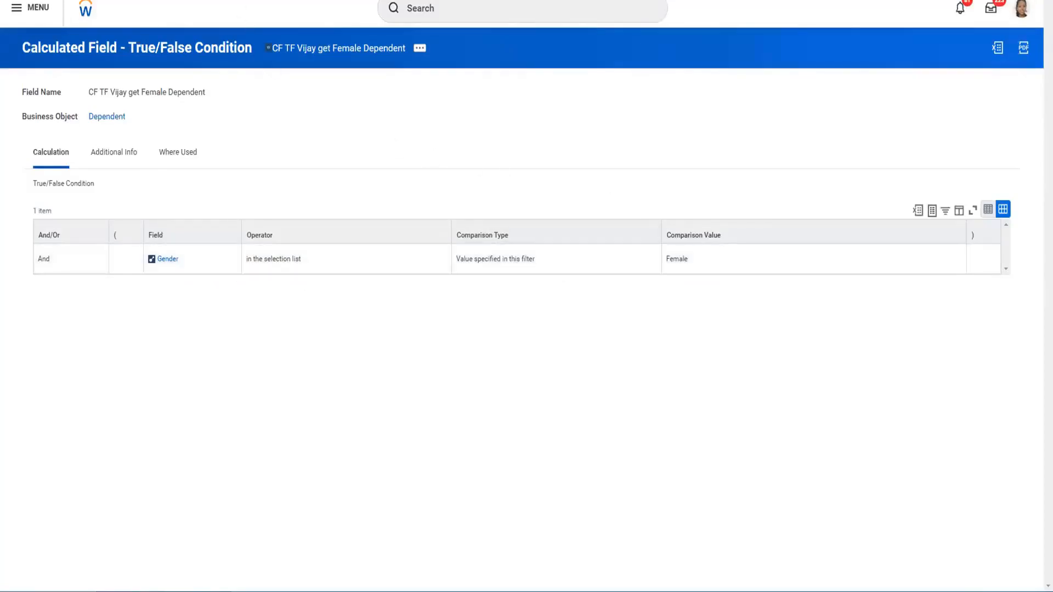
click(230, 1)
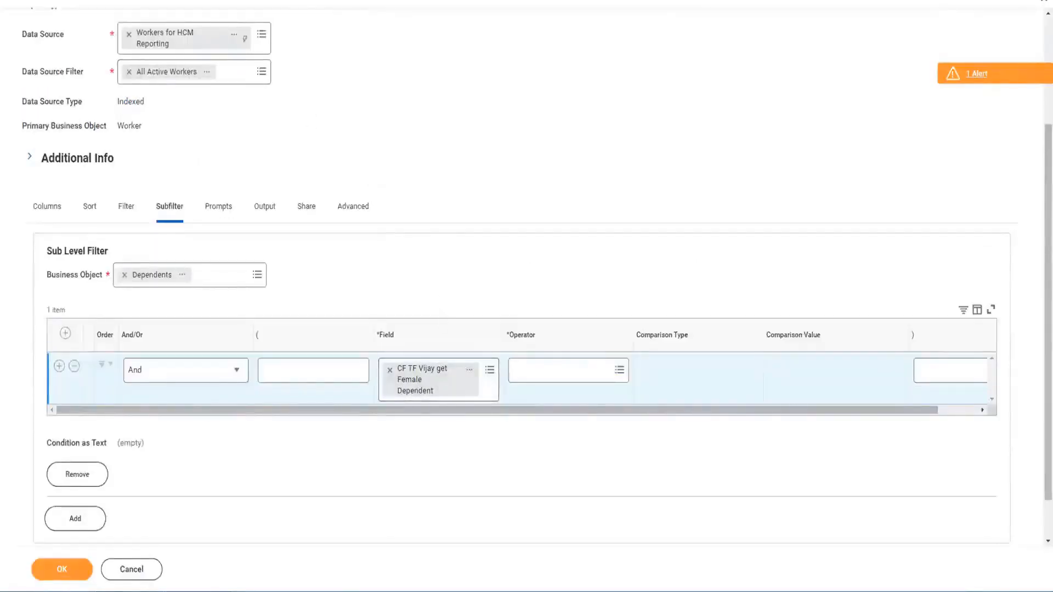
click(181, 1)
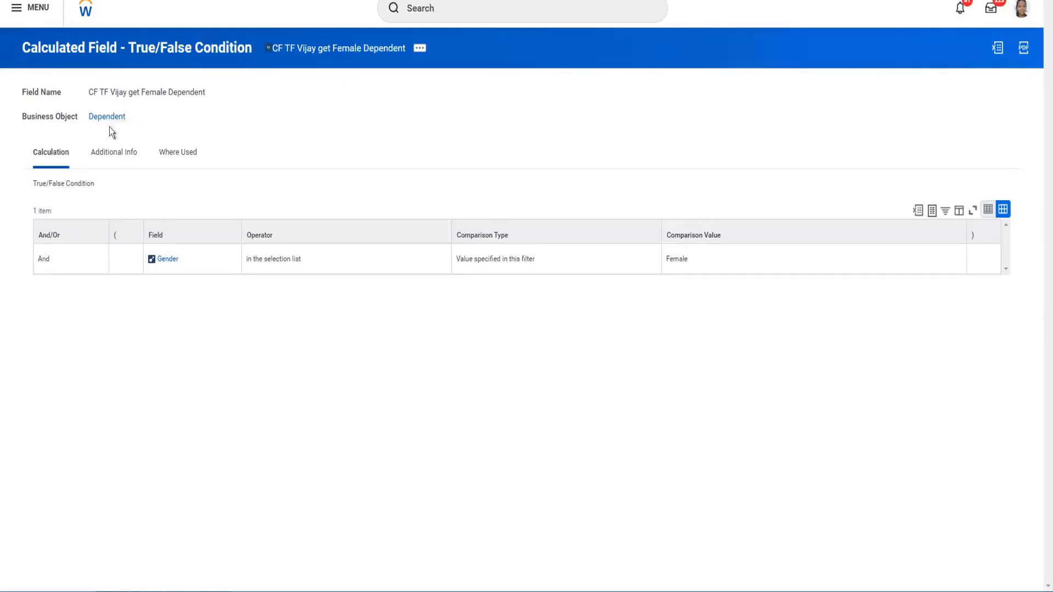
click(120, 1)
click(186, 261)
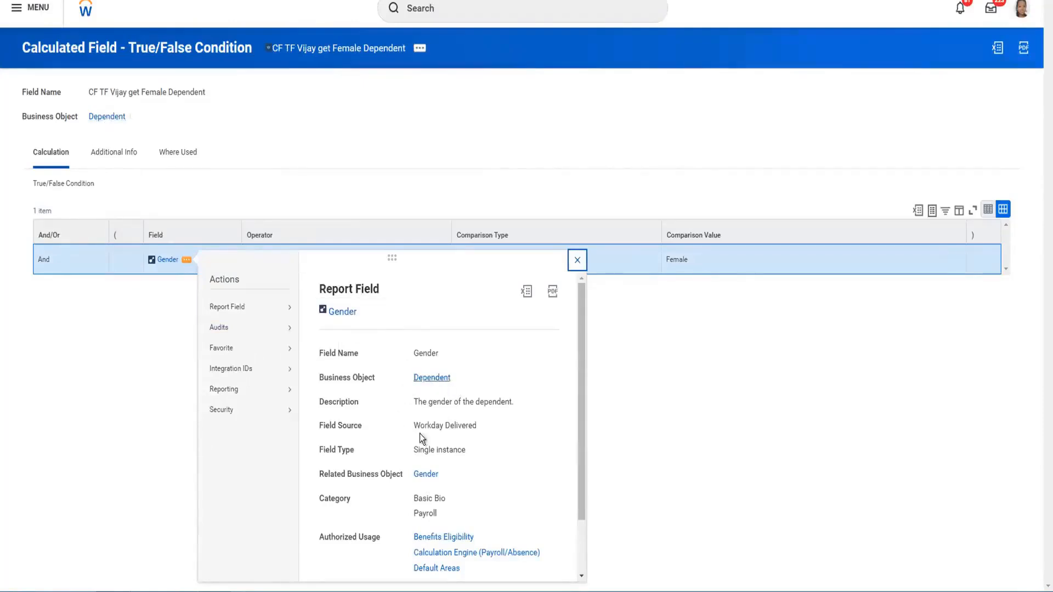
click(576, 261)
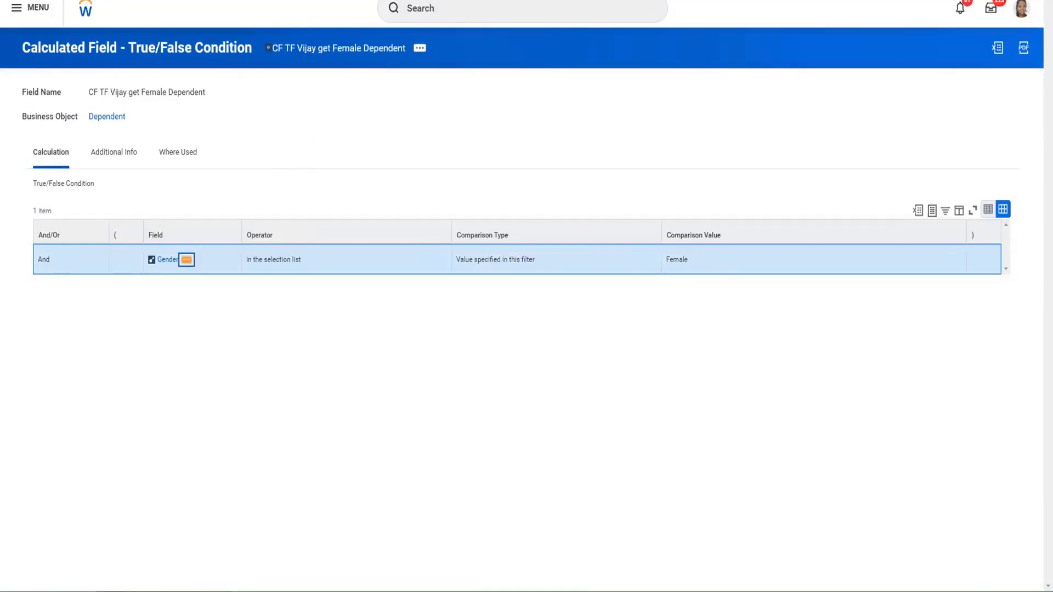
click(181, 1)
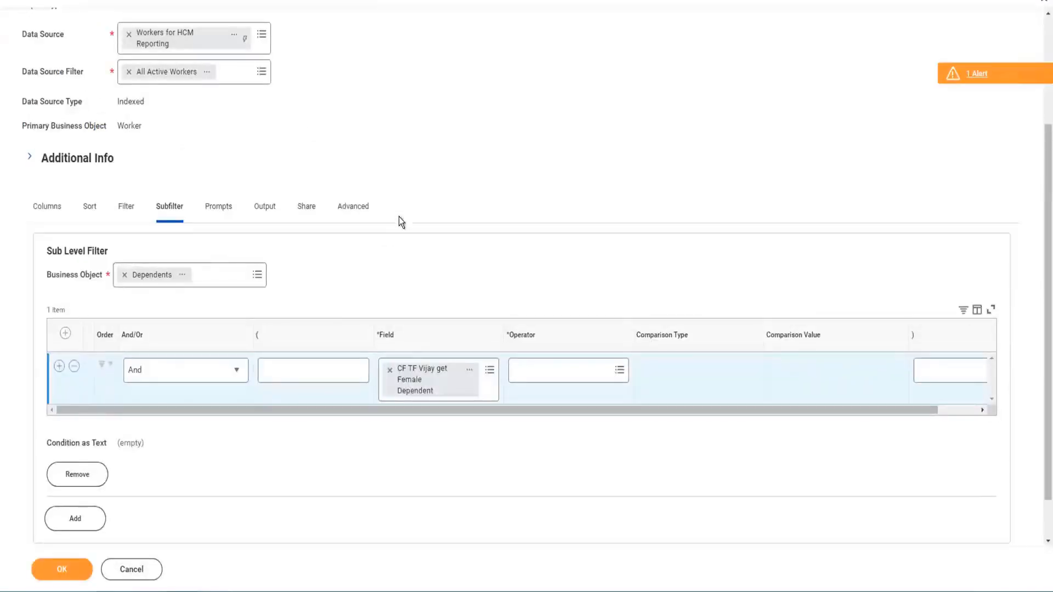
click(336, 1)
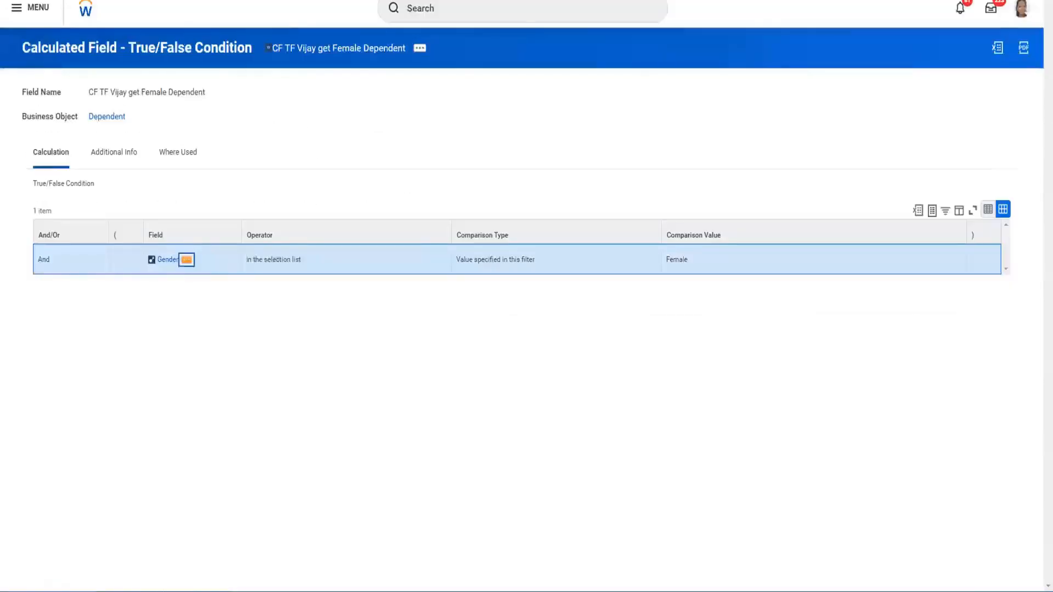
click(241, 1)
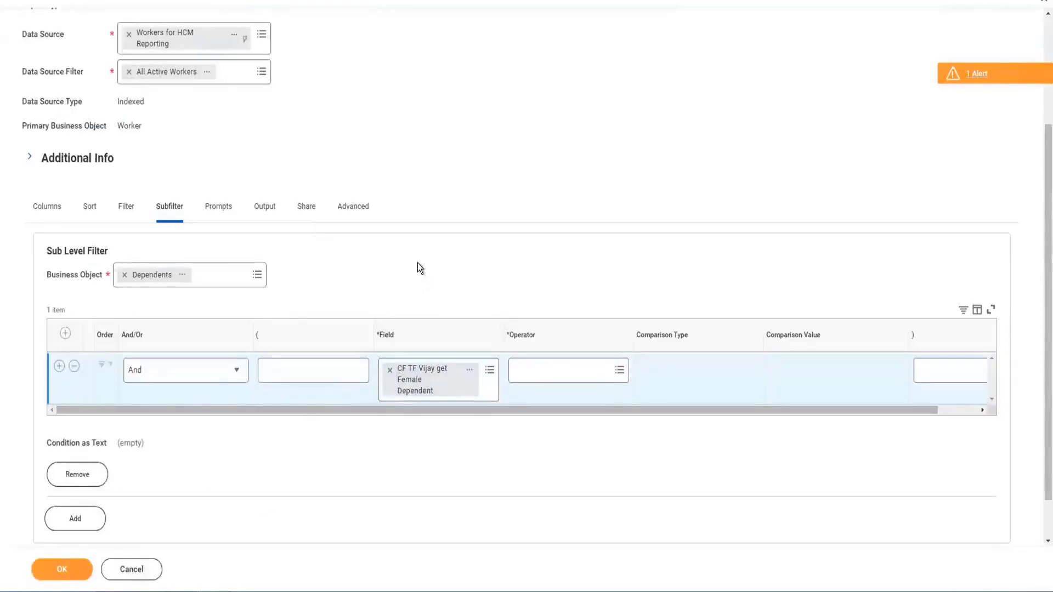
scroll(418, 269, down, 1)
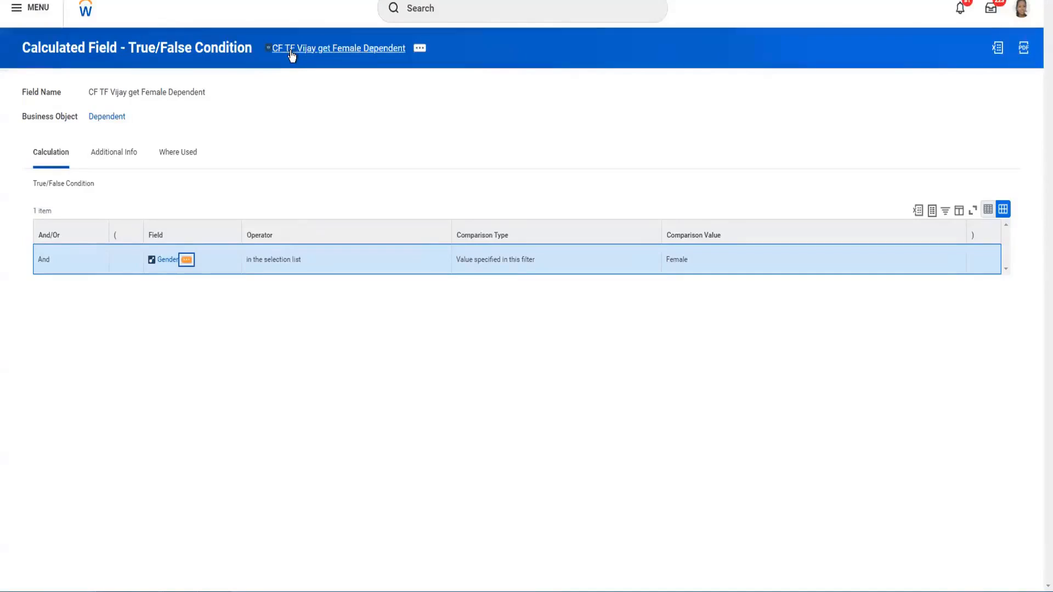
click(130, 153)
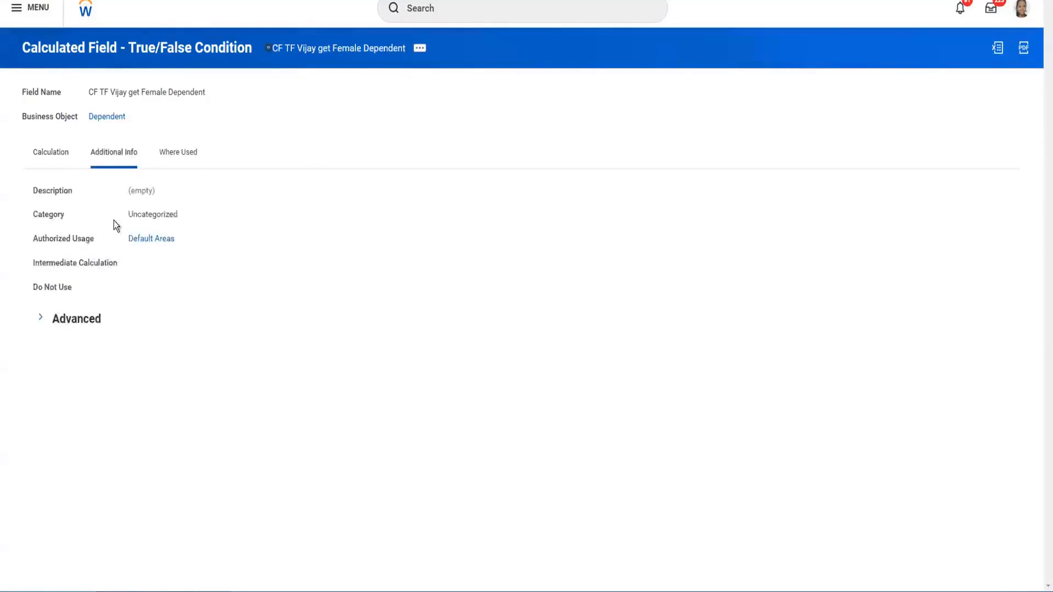
click(51, 153)
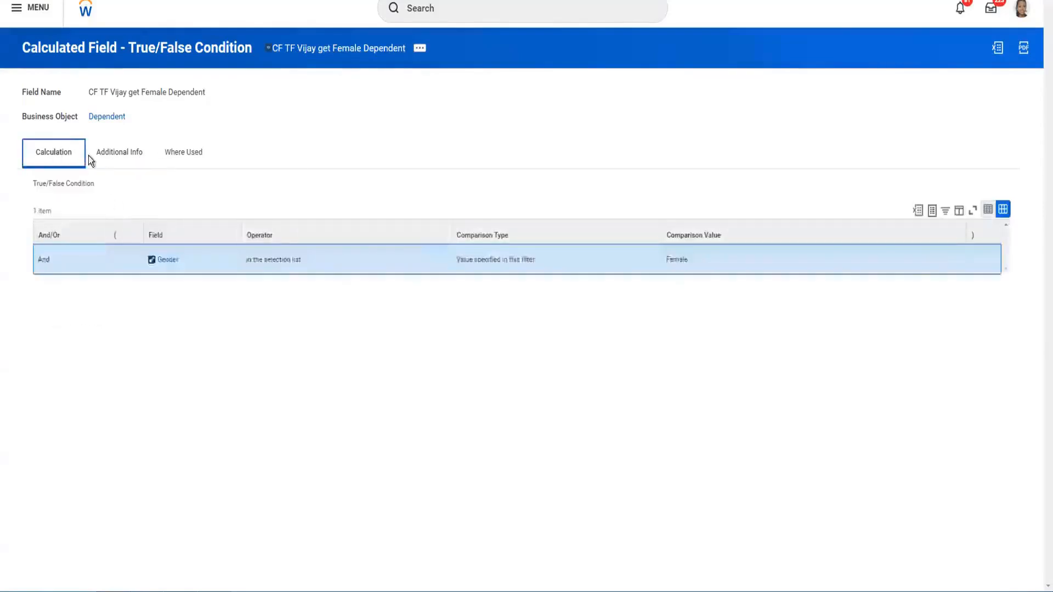